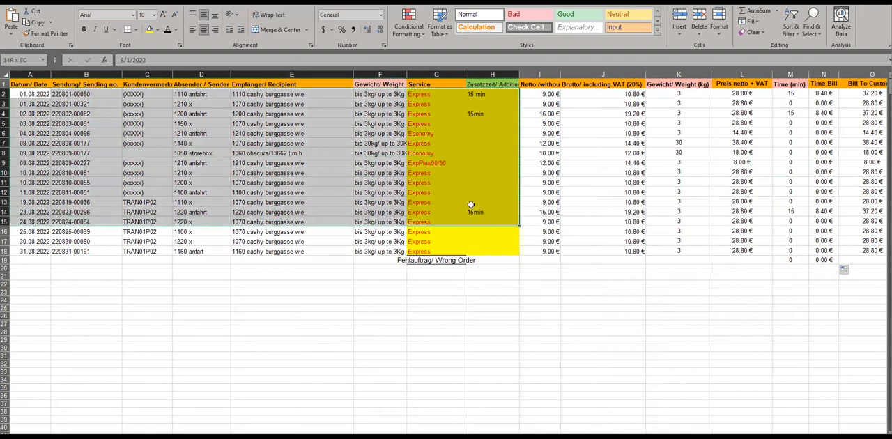
- Examine the Weight, Service and Additional time columns of the order list
{"action": "left_click", "coordinate": [377, 94]}
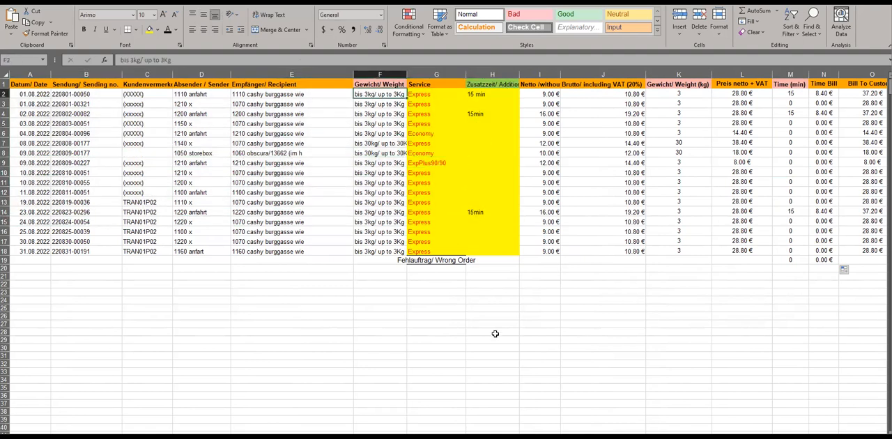
{"action": "scroll", "coordinate": [349, 174], "scroll_direction": "right", "scroll_amount": 1}
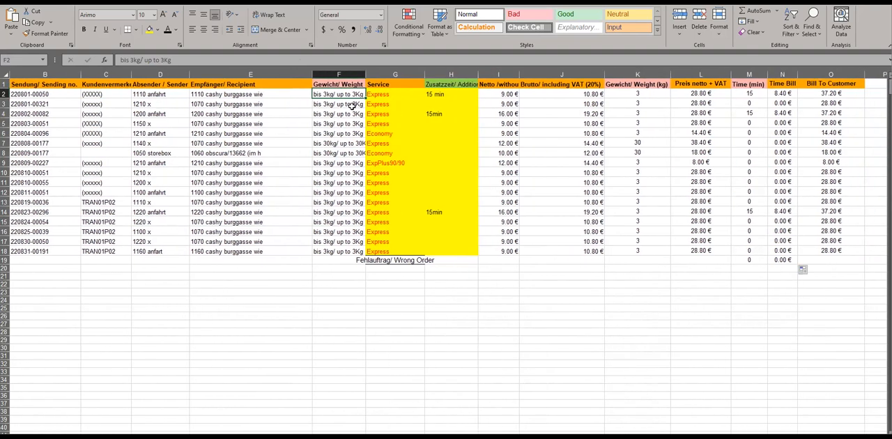
{"action": "left_click_drag", "start_coordinate": [341, 94], "coordinate": [336, 253]}
{"action": "left_click_drag", "start_coordinate": [378, 94], "coordinate": [378, 247]}
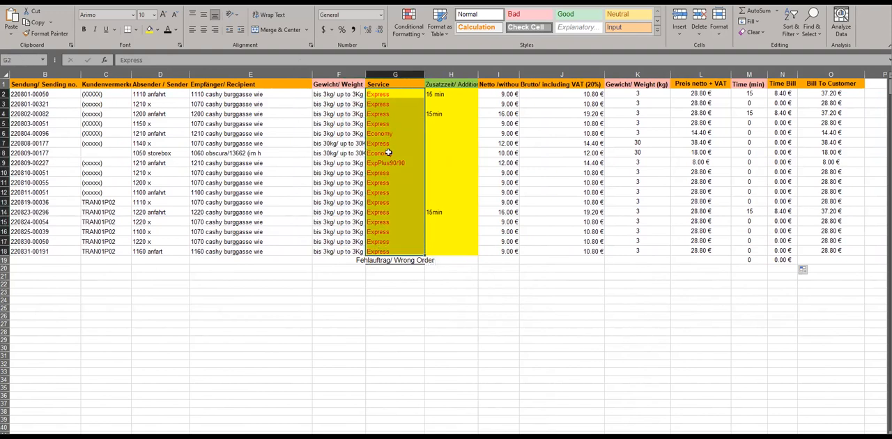
{"action": "left_click_drag", "start_coordinate": [435, 94], "coordinate": [440, 254]}
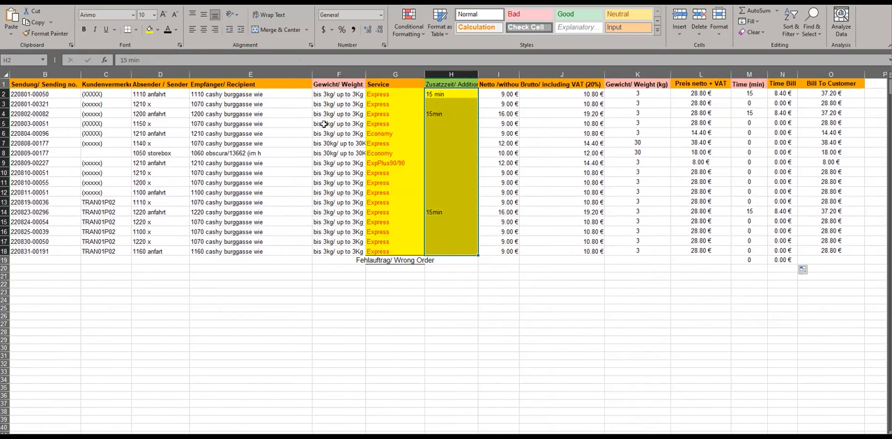
{"action": "left_click_drag", "start_coordinate": [349, 105], "coordinate": [432, 113]}
{"action": "left_click_drag", "start_coordinate": [346, 95], "coordinate": [402, 102]}
{"action": "left_click", "coordinate": [328, 95]}
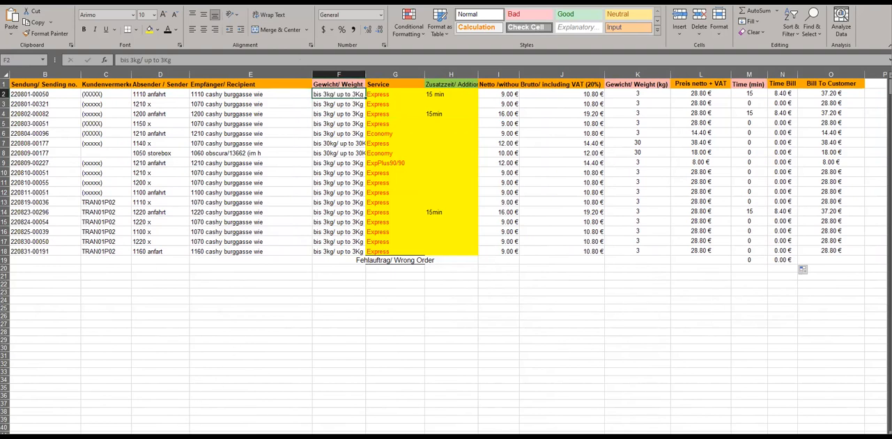
- Examine the two Express variants on the sales prices sheet, including their weight limits and prices with VAT
{"action": "left_click", "coordinate": [180, 437]}
{"action": "left_click", "coordinate": [127, 194]}
{"action": "left_click", "coordinate": [99, 117]}
{"action": "left_click_drag", "start_coordinate": [99, 117], "coordinate": [112, 125]}
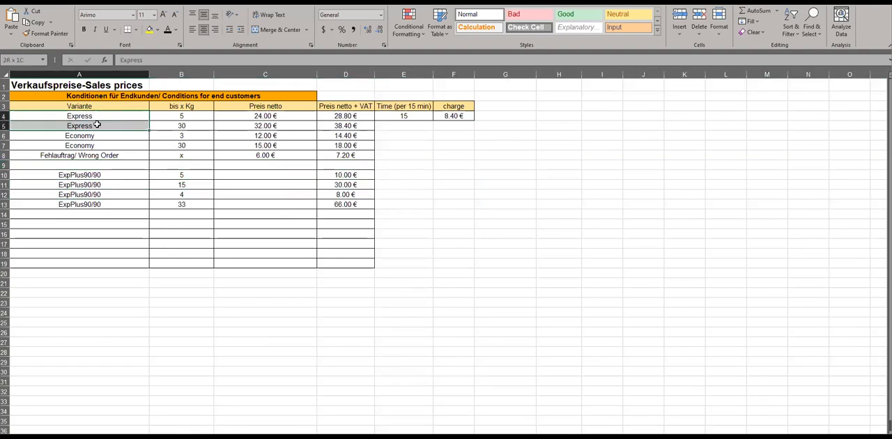
{"action": "left_click", "coordinate": [203, 116]}
{"action": "left_click_drag", "start_coordinate": [197, 115], "coordinate": [192, 125]}
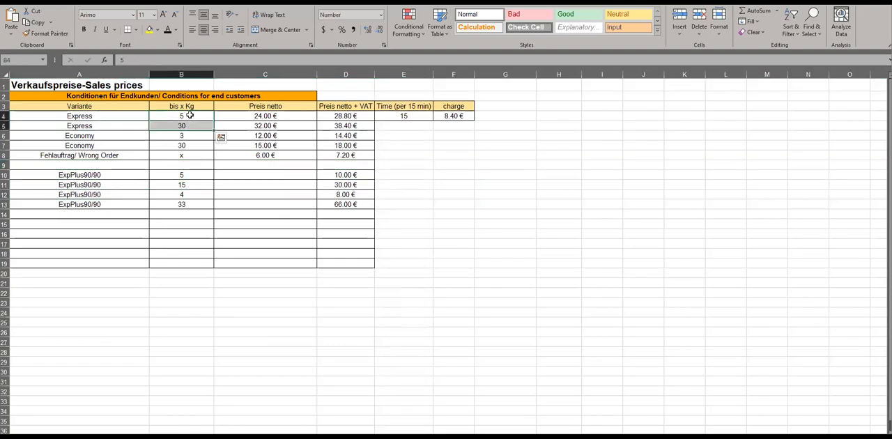
{"action": "left_click", "coordinate": [189, 115]}
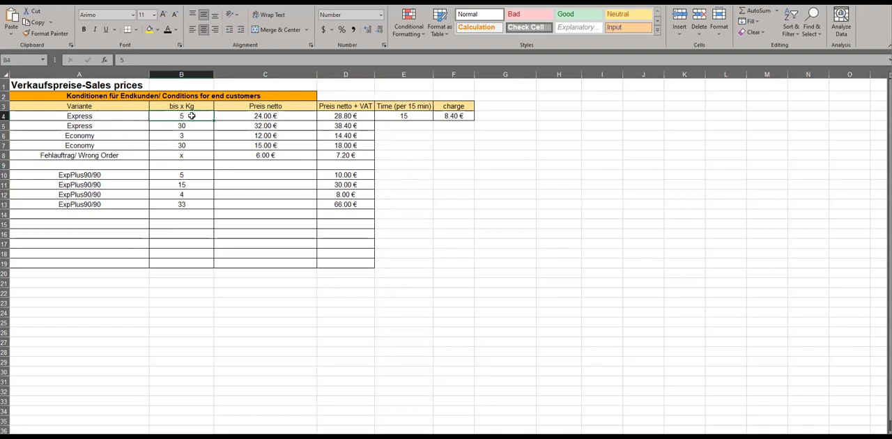
{"action": "left_click", "coordinate": [330, 115]}
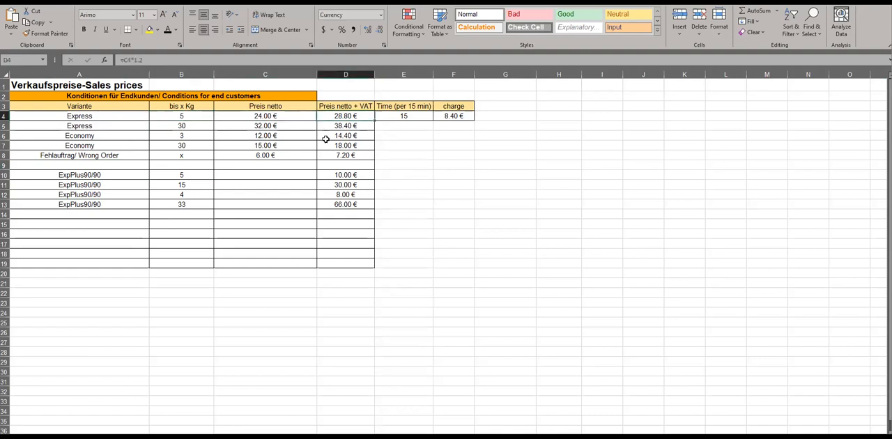
{"action": "left_click", "coordinate": [101, 125]}
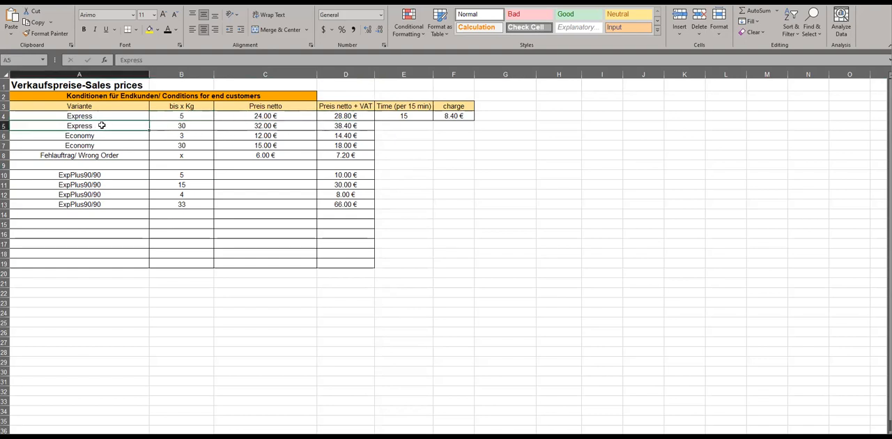
{"action": "left_click", "coordinate": [188, 127]}
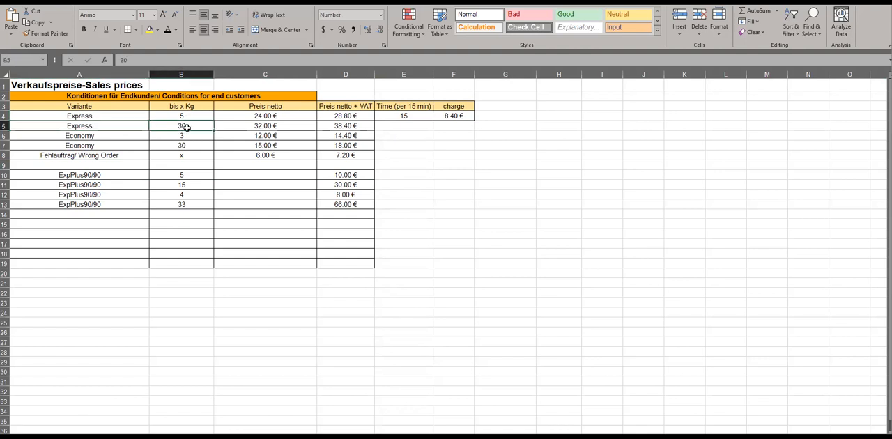
{"action": "left_click", "coordinate": [338, 126]}
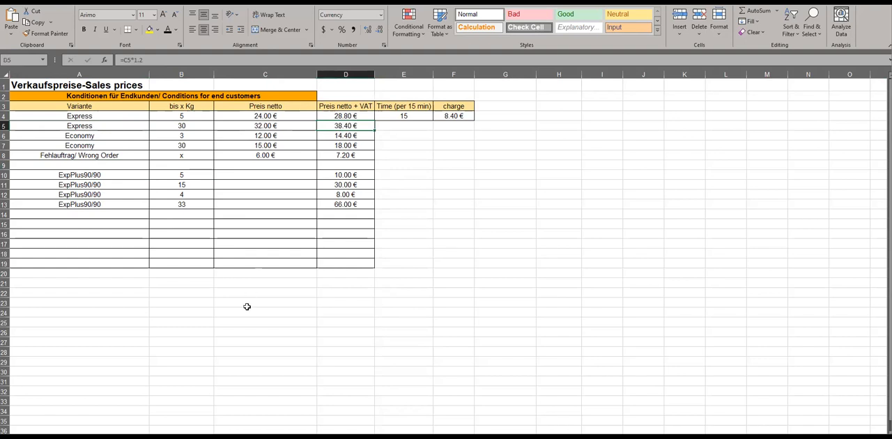
{"action": "left_click_drag", "start_coordinate": [145, 115], "coordinate": [136, 122]}
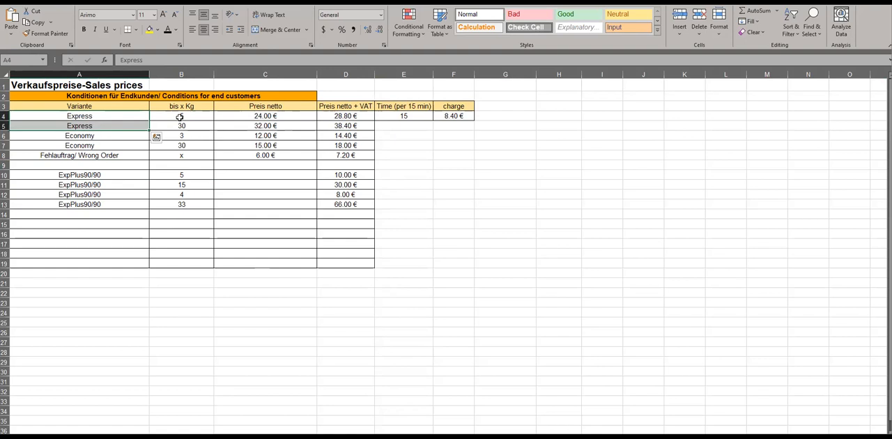
- Compare the orders' weights with the price list's weight limits and prices, and check the charge per 15 minutes
{"action": "left_click", "coordinate": [202, 438]}
{"action": "left_click_drag", "start_coordinate": [382, 95], "coordinate": [379, 134]}
{"action": "left_click", "coordinate": [230, 438]}
{"action": "left_click_drag", "start_coordinate": [181, 117], "coordinate": [181, 126]}
{"action": "left_click", "coordinate": [202, 438]}
{"action": "left_click_drag", "start_coordinate": [340, 96], "coordinate": [339, 120]}
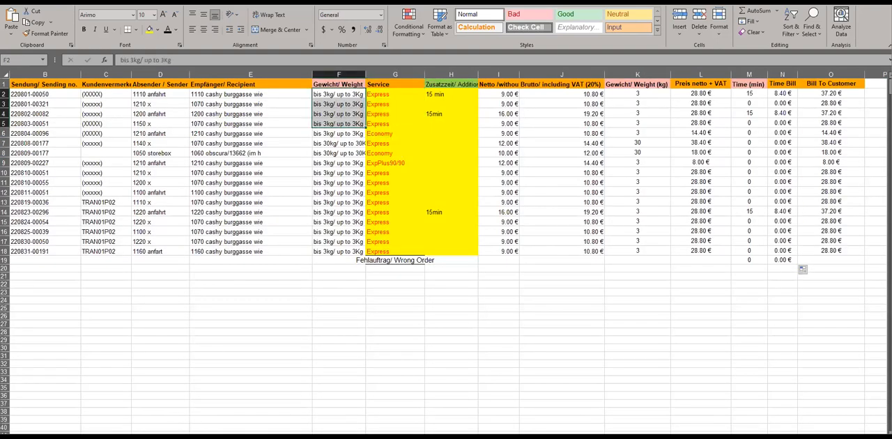
{"action": "left_click", "coordinate": [230, 438]}
{"action": "left_click_drag", "start_coordinate": [343, 117], "coordinate": [339, 136]}
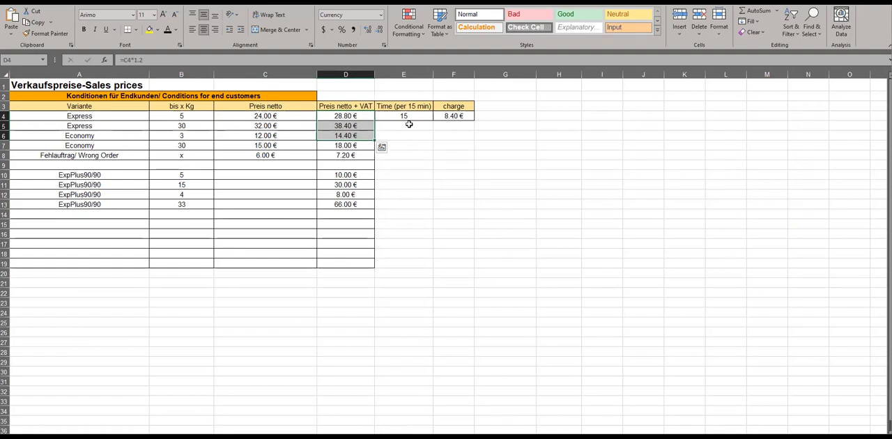
{"action": "left_click", "coordinate": [409, 116]}
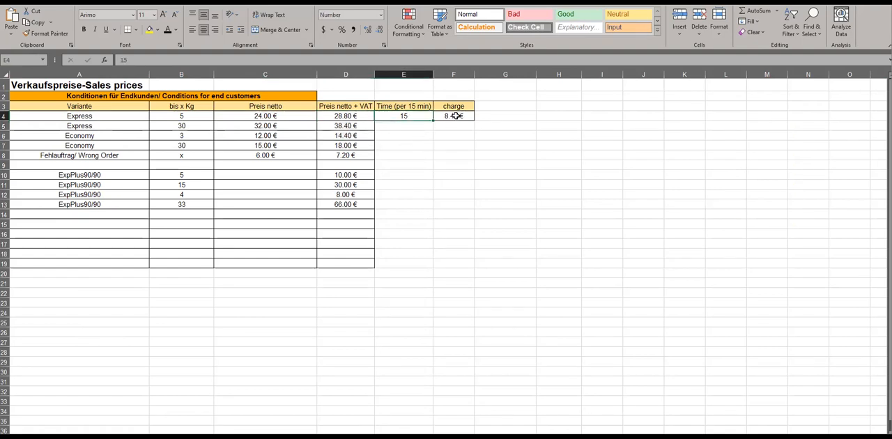
{"action": "left_click", "coordinate": [455, 116]}
{"action": "left_click", "coordinate": [411, 118]}
- Enter 15 as the additional time for the second order in the order list, cell H3
{"action": "key", "text": "ctrl+Page_Up"}
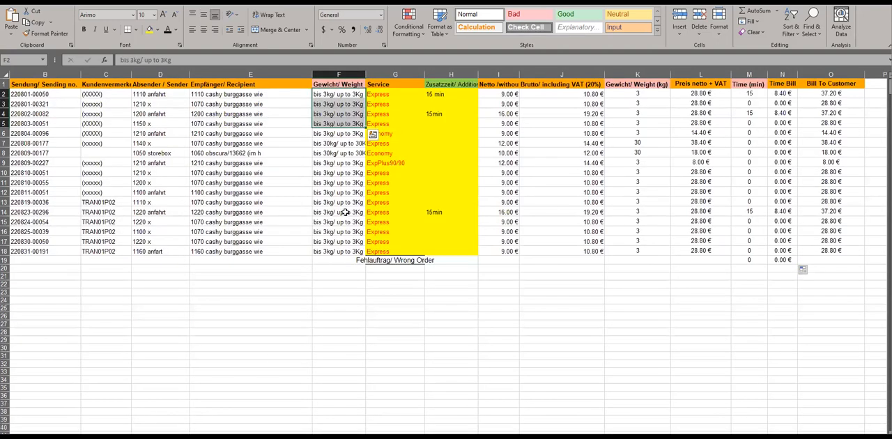
{"action": "left_click_drag", "start_coordinate": [433, 95], "coordinate": [436, 110]}
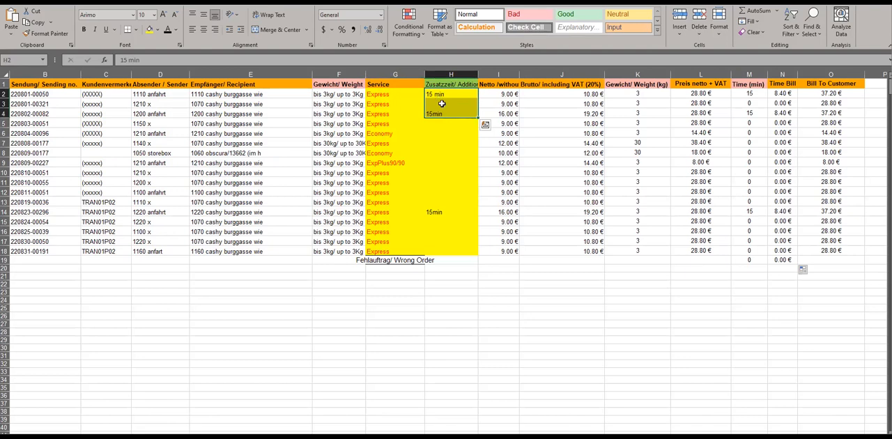
{"action": "left_click", "coordinate": [442, 94]}
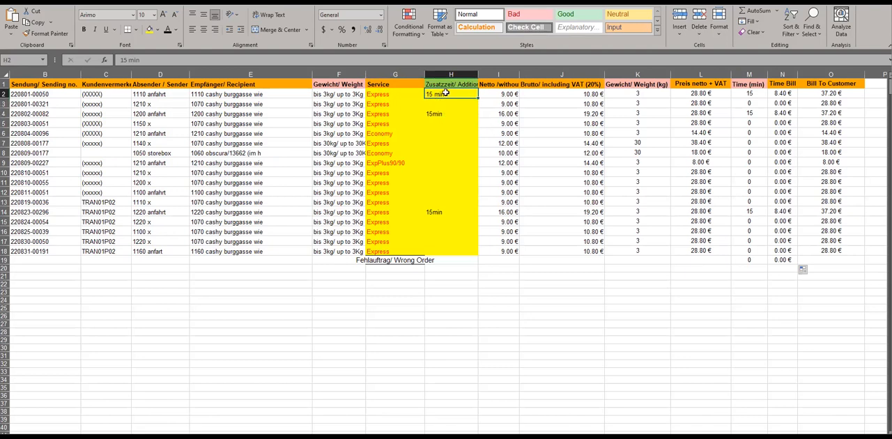
{"action": "left_click", "coordinate": [450, 104]}
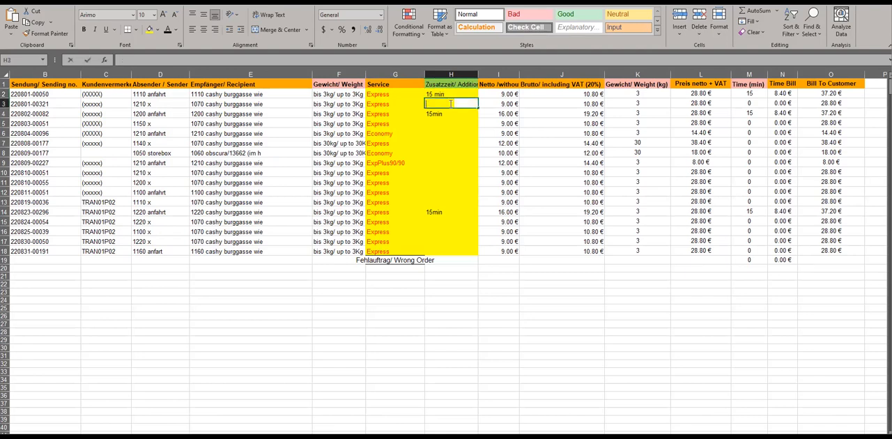
{"action": "type", "text": "15"}
{"action": "key", "text": "Return"}
{"action": "left_click", "coordinate": [450, 103]}
- Examine the net and gross price columns and the calculated billing columns from Weight (kg) to Bill To Customer
{"action": "left_click_drag", "start_coordinate": [390, 94], "coordinate": [451, 139]}
{"action": "left_click", "coordinate": [511, 95]}
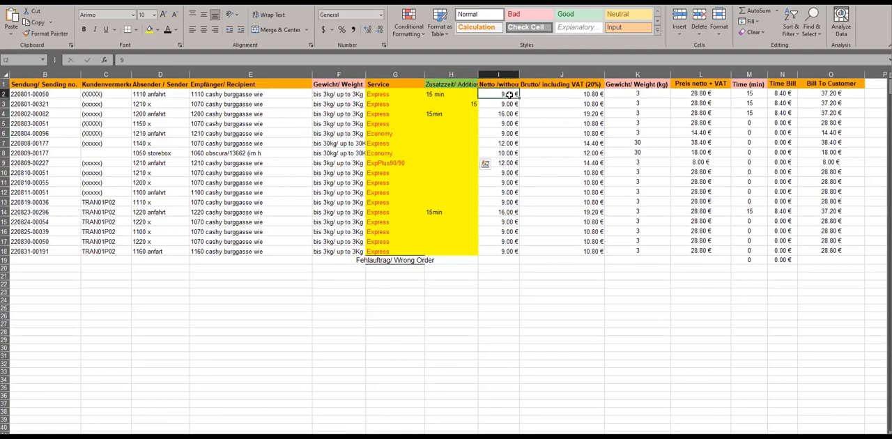
{"action": "left_click", "coordinate": [584, 95]}
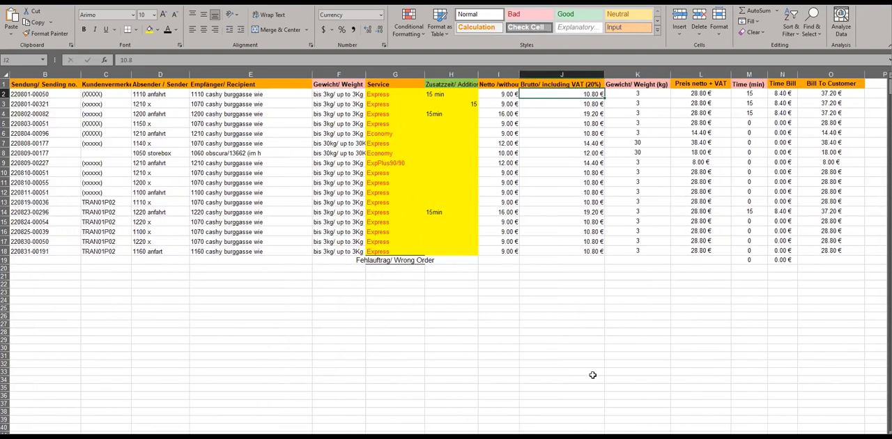
{"action": "scroll", "coordinate": [572, 120], "scroll_direction": "right", "scroll_amount": 1}
{"action": "left_click", "coordinate": [571, 100]}
{"action": "left_click_drag", "start_coordinate": [569, 74], "coordinate": [758, 80]}
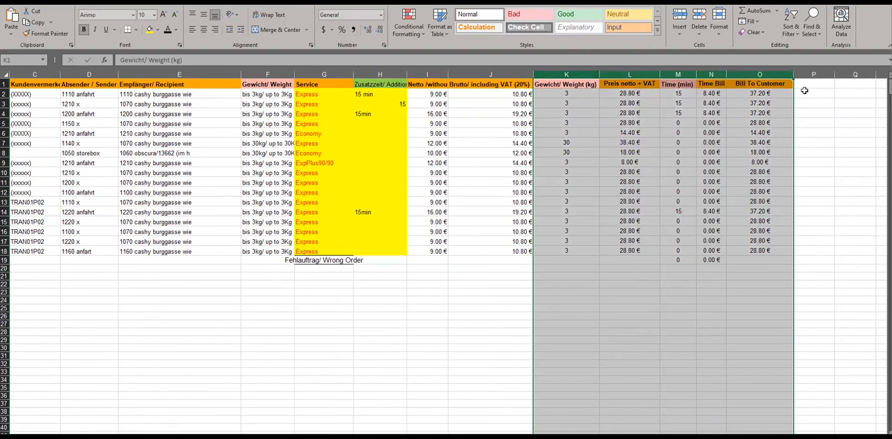
{"action": "left_click", "coordinate": [804, 92]}
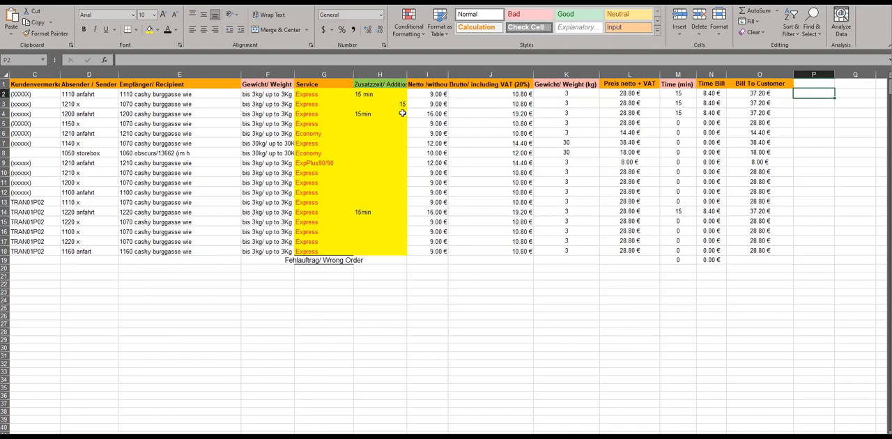
- Check the order list's additional time entries against the time charge and variant prices on the sales prices sheet
{"action": "left_click", "coordinate": [370, 95]}
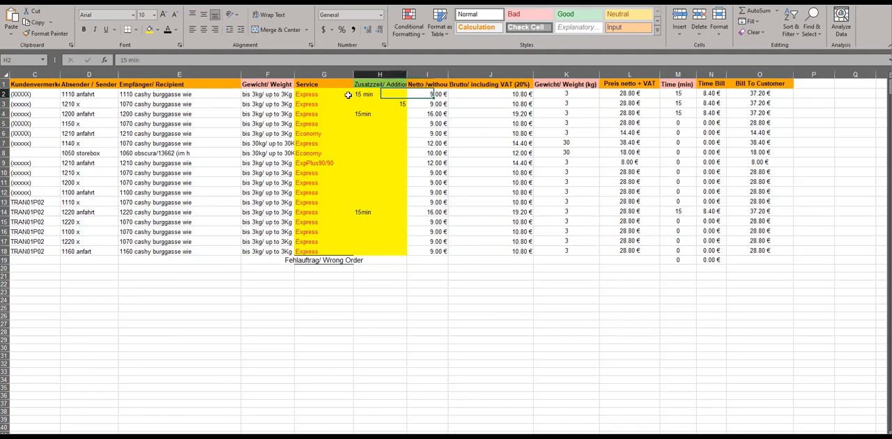
{"action": "double_click", "coordinate": [135, 60]}
{"action": "left_click_drag", "start_coordinate": [382, 95], "coordinate": [385, 248]}
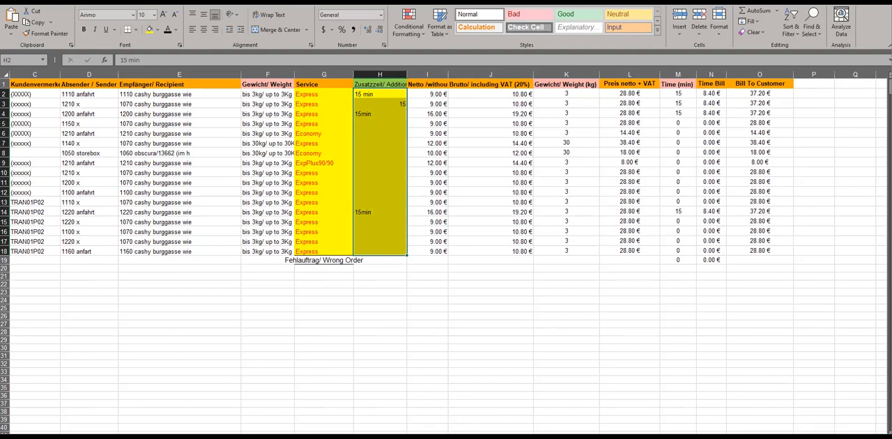
{"action": "left_click", "coordinate": [255, 438]}
{"action": "left_click", "coordinate": [457, 117]}
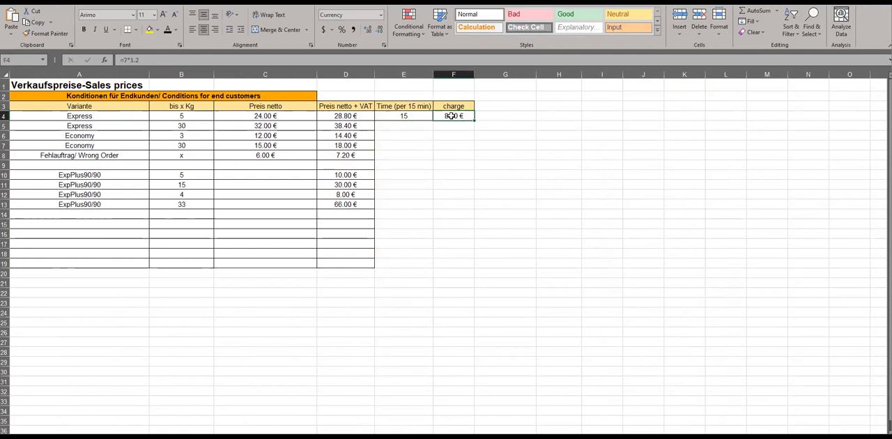
{"action": "type", "text": "9"}
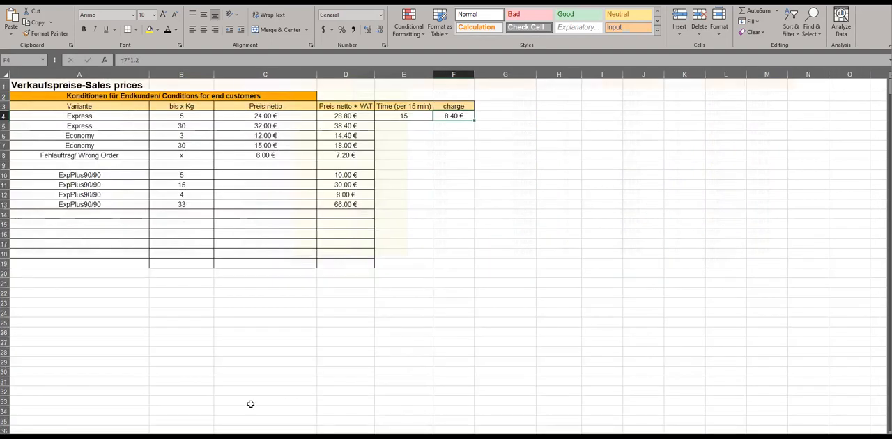
{"action": "left_click_drag", "start_coordinate": [120, 117], "coordinate": [264, 155]}
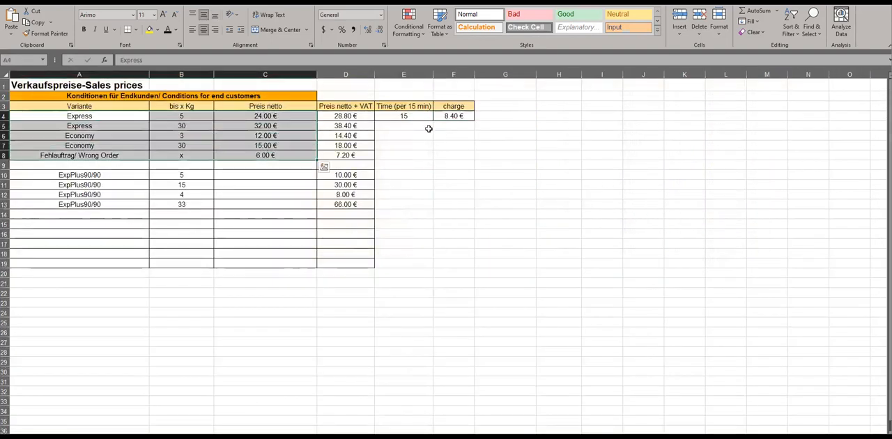
{"action": "left_click_drag", "start_coordinate": [457, 116], "coordinate": [404, 116]}
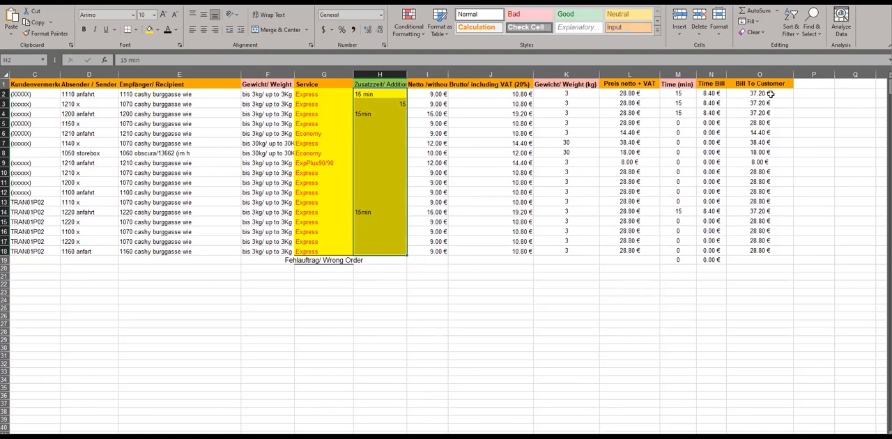
- Review the wrong-order label and the Sending no. column in the order list, and open the single-order lookup sheet
{"action": "left_click", "coordinate": [729, 329]}
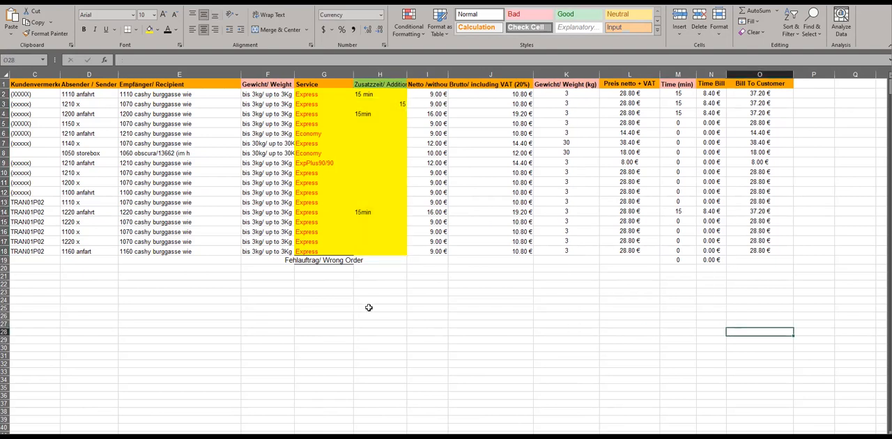
{"action": "left_click", "coordinate": [313, 263]}
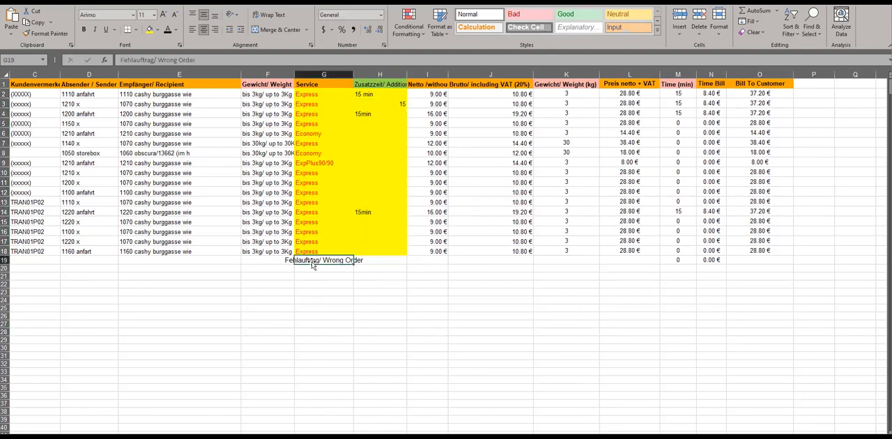
{"action": "left_click", "coordinate": [307, 284]}
{"action": "left_click_drag", "start_coordinate": [205, 303], "coordinate": [76, 300]}
{"action": "left_click", "coordinate": [87, 132]}
{"action": "left_click_drag", "start_coordinate": [81, 83], "coordinate": [77, 278]}
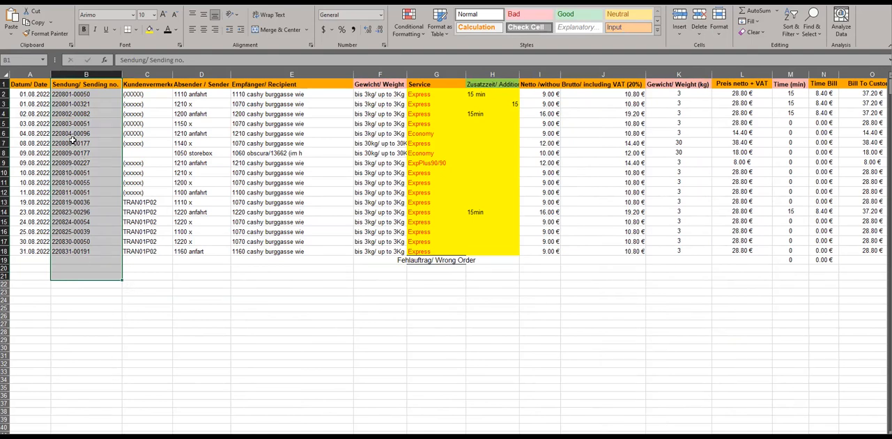
{"action": "key", "text": "ctrl+Page_Down"}
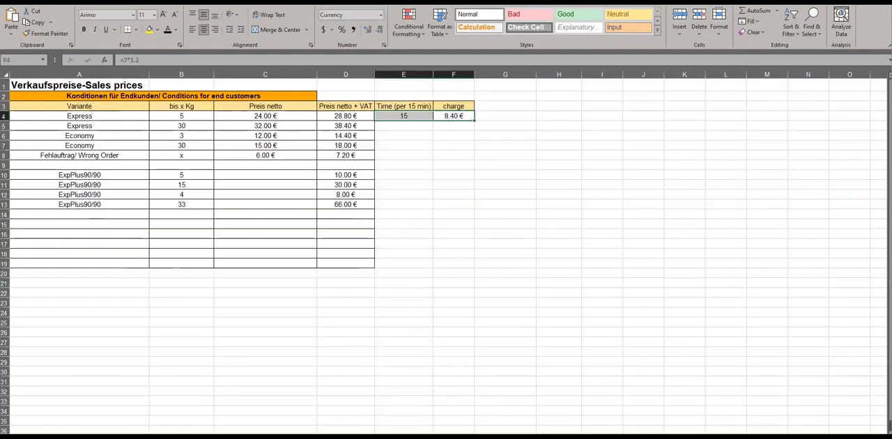
{"action": "key", "text": "ctrl+Page_Down"}
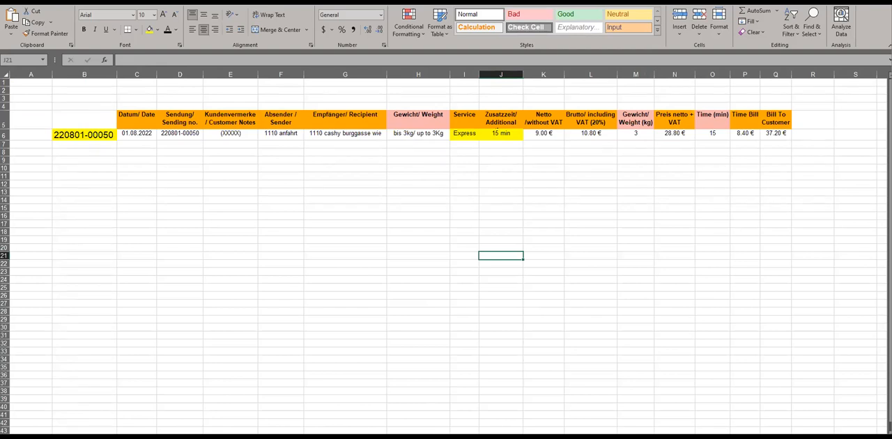
- Review the sending numbers offered in the selection list of cell B6 on the lookup sheet
{"action": "left_click", "coordinate": [86, 140]}
{"action": "left_click", "coordinate": [120, 135]}
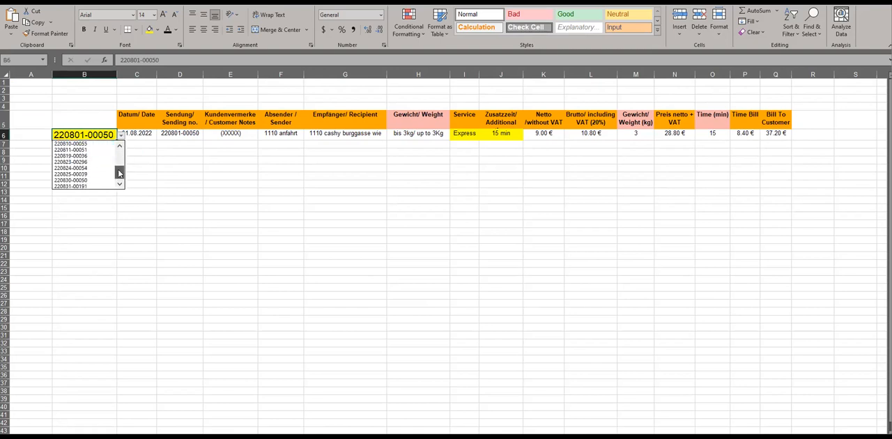
{"action": "key", "text": "Escape"}
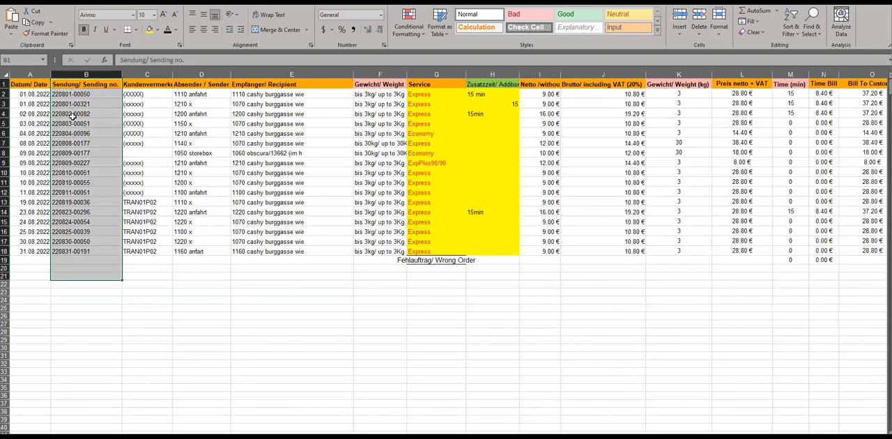
- Extend the sending numbers in the order list as a continuing series from cell B18 down to B35
{"action": "left_click", "coordinate": [72, 115]}
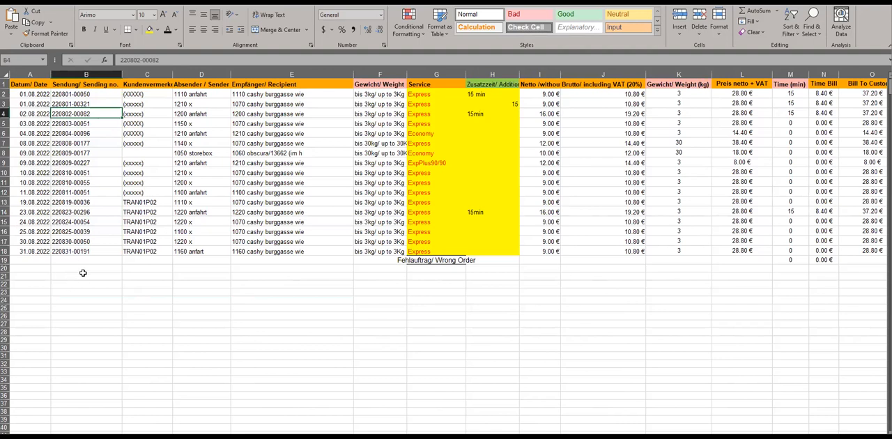
{"action": "left_click", "coordinate": [90, 251]}
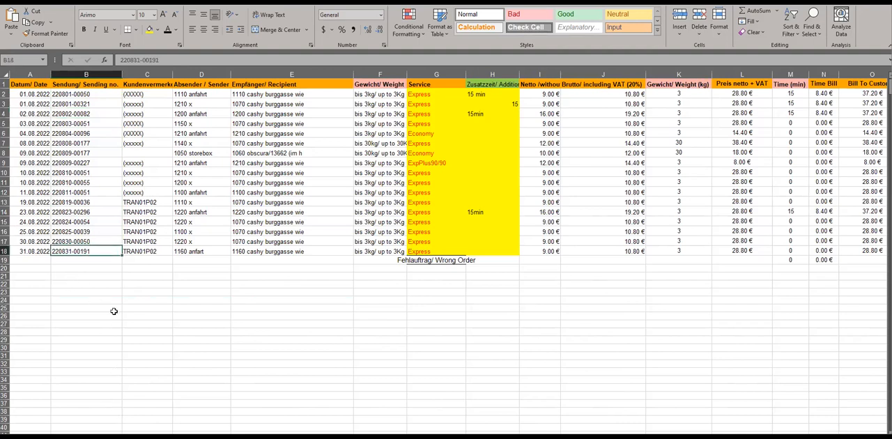
{"action": "left_click_drag", "start_coordinate": [122, 254], "coordinate": [105, 391]}
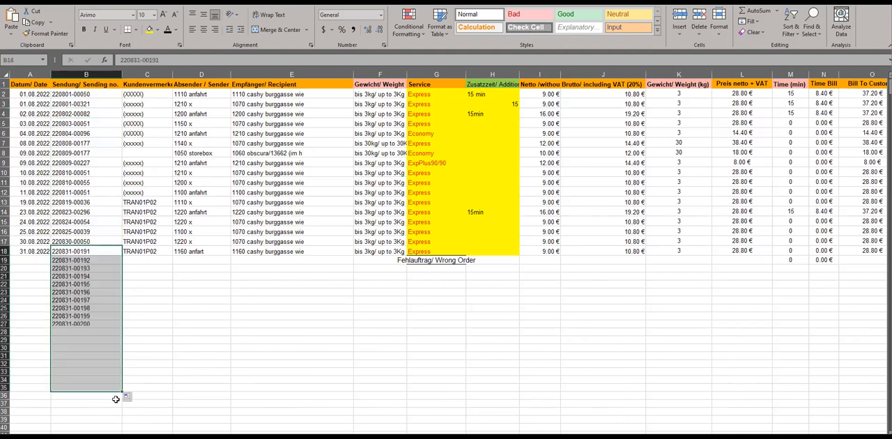
{"action": "left_click", "coordinate": [90, 389]}
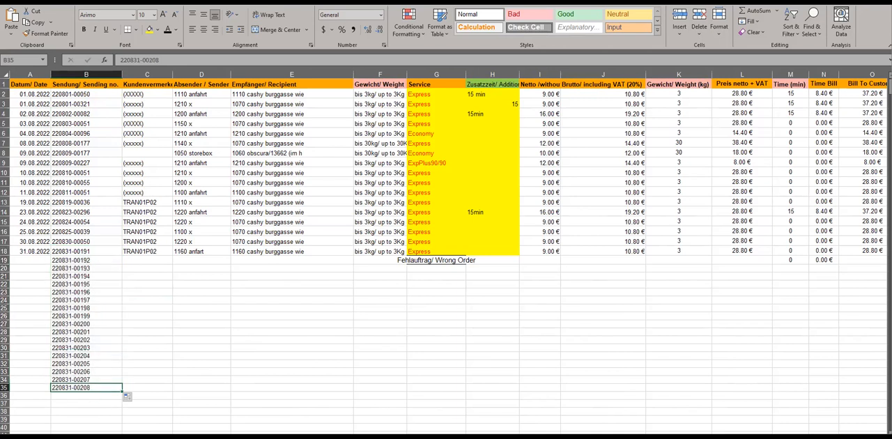
- Check the lookup sheet's selection list in cell B6 for the sending numbers added down to row 35 of the order list
{"action": "left_click", "coordinate": [193, 437]}
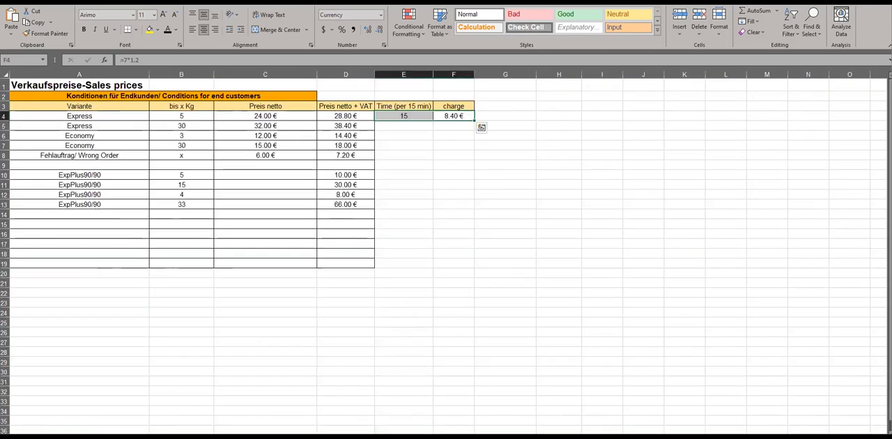
{"action": "left_click", "coordinate": [131, 437]}
{"action": "left_click", "coordinate": [121, 137]}
{"action": "left_click_drag", "start_coordinate": [121, 156], "coordinate": [121, 183]}
{"action": "left_click", "coordinate": [117, 277]}
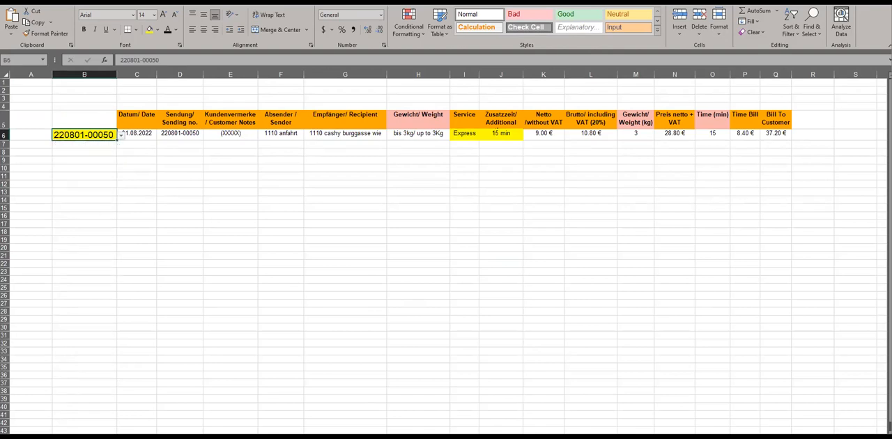
- Continue the order list's sending number series from cell B35 down to B55
{"action": "left_click", "coordinate": [91, 437]}
{"action": "mouse_move", "coordinate": [121, 394]}
{"action": "left_mouse_down"}
{"action": "mouse_move", "coordinate": [120, 427]}
{"action": "mouse_move", "coordinate": [117, 381]}
{"action": "left_mouse_up"}
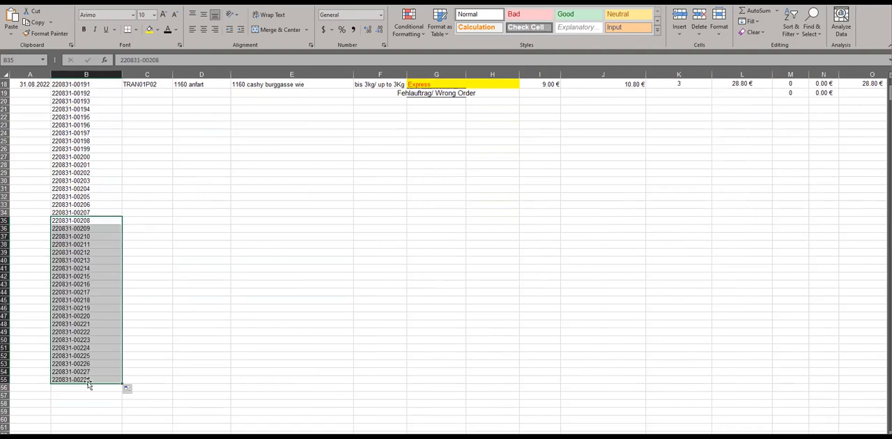
{"action": "left_click", "coordinate": [89, 381]}
- Check both ends of the selection list in cell B6 of the lookup sheet against the sending numbers extended to row 55
{"action": "left_click", "coordinate": [99, 437]}
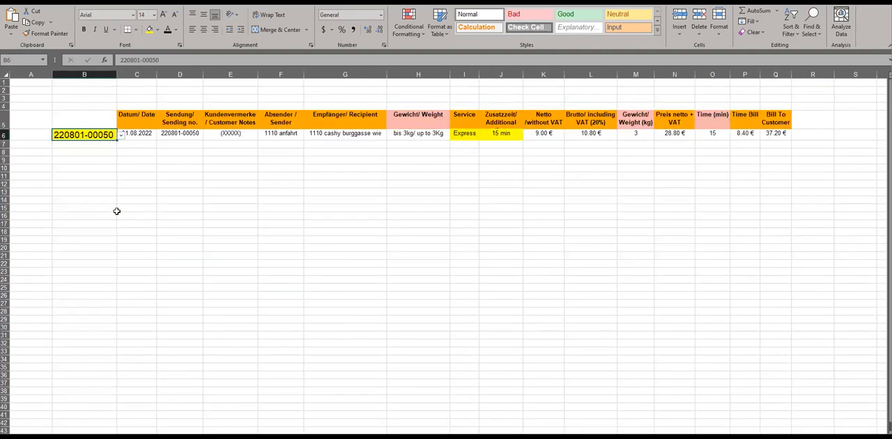
{"action": "left_click", "coordinate": [122, 136]}
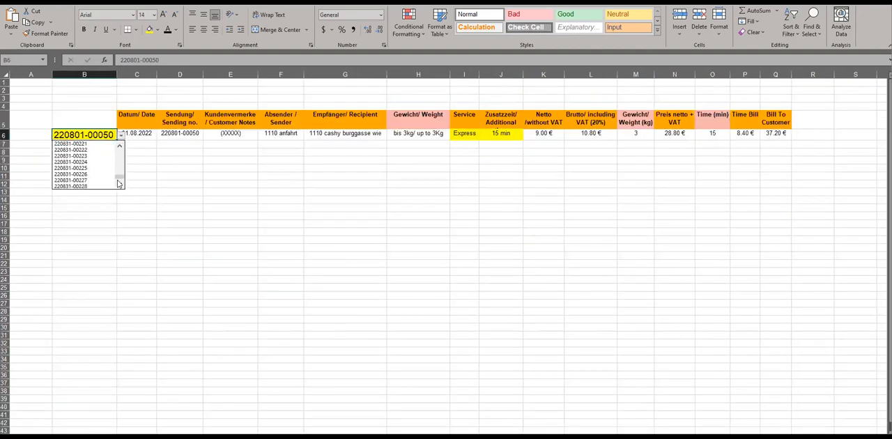
{"action": "left_click", "coordinate": [101, 142]}
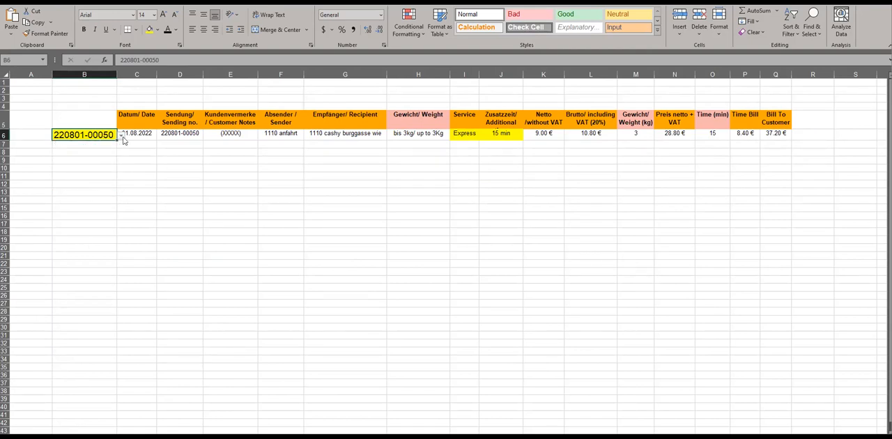
{"action": "left_click", "coordinate": [121, 136]}
{"action": "mouse_move", "coordinate": [118, 155]}
{"action": "left_mouse_down"}
{"action": "mouse_move", "coordinate": [121, 173]}
{"action": "mouse_move", "coordinate": [119, 148]}
{"action": "left_mouse_up"}
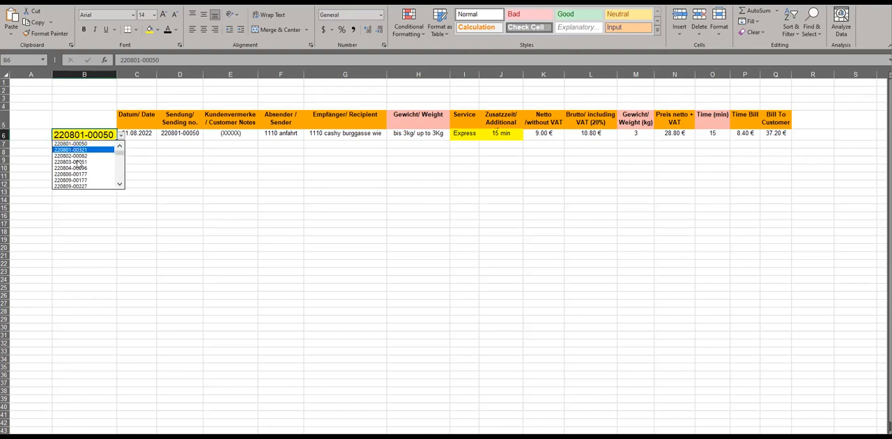
{"action": "left_click", "coordinate": [184, 188]}
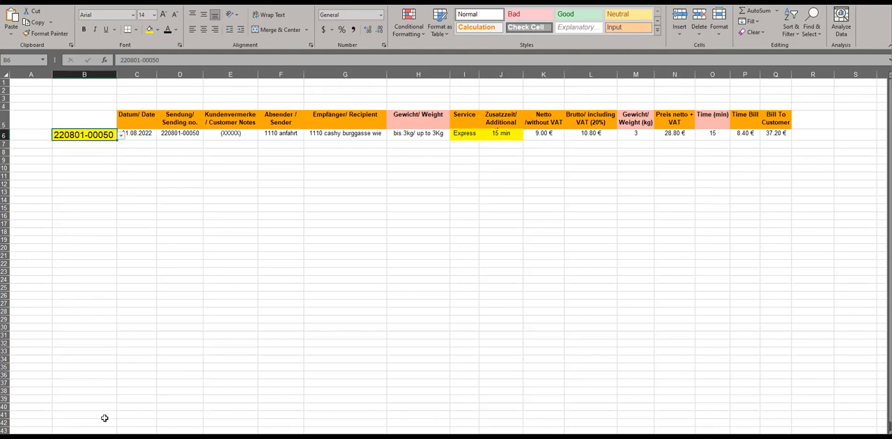
- Examine order rows 3 and 11 across to Bill To Customer, and compare them with the single-order result on the lookup sheet
{"action": "left_click", "coordinate": [143, 437]}
{"action": "scroll", "coordinate": [100, 215], "scroll_direction": "up", "scroll_amount": 6}
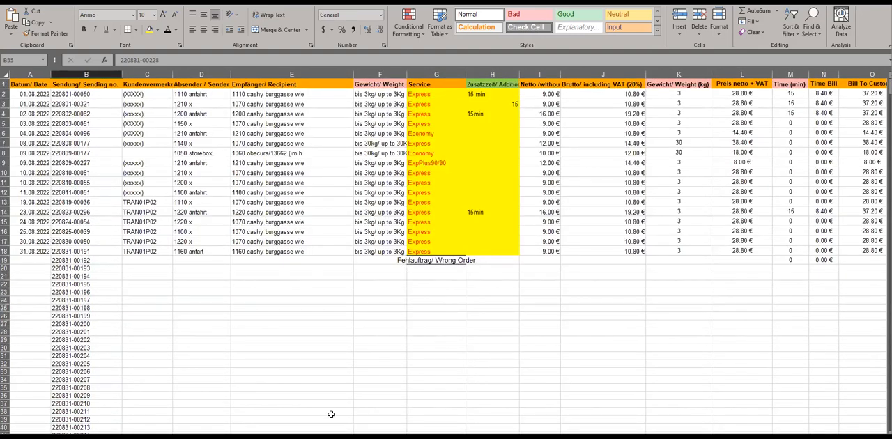
{"action": "left_click", "coordinate": [5, 103]}
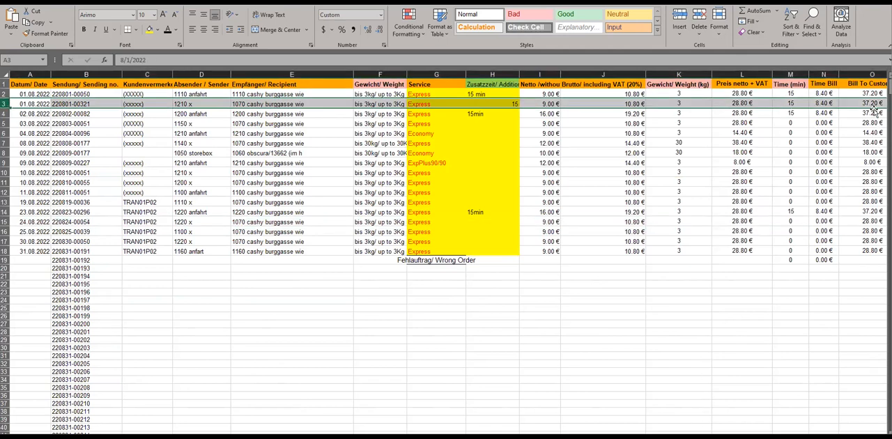
{"action": "left_click", "coordinate": [5, 182]}
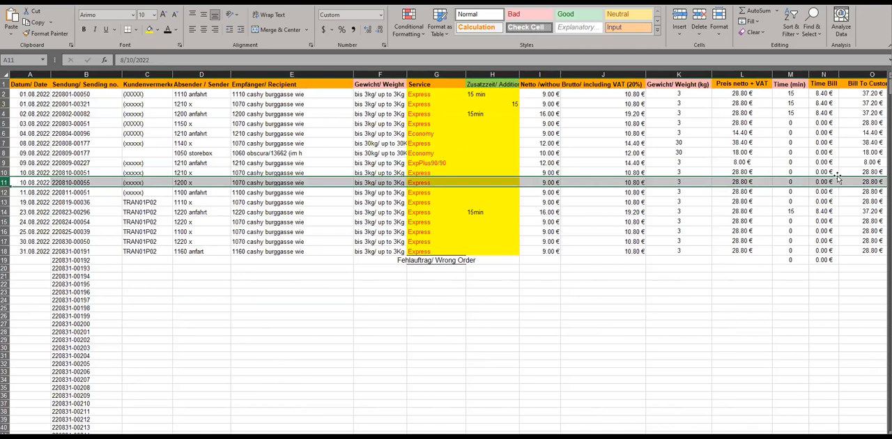
{"action": "left_click", "coordinate": [105, 437]}
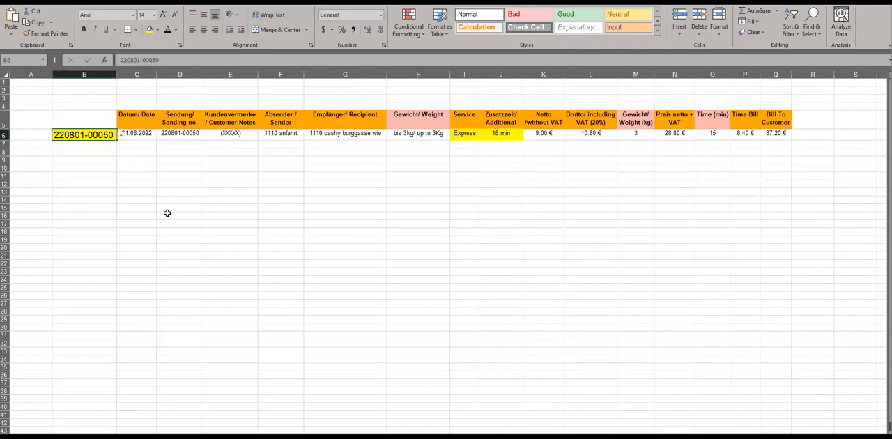
{"action": "left_click", "coordinate": [185, 160]}
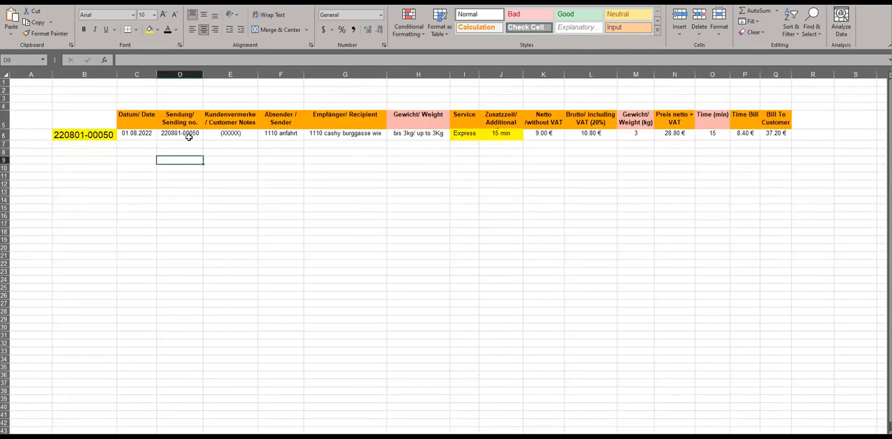
{"action": "left_click", "coordinate": [100, 133]}
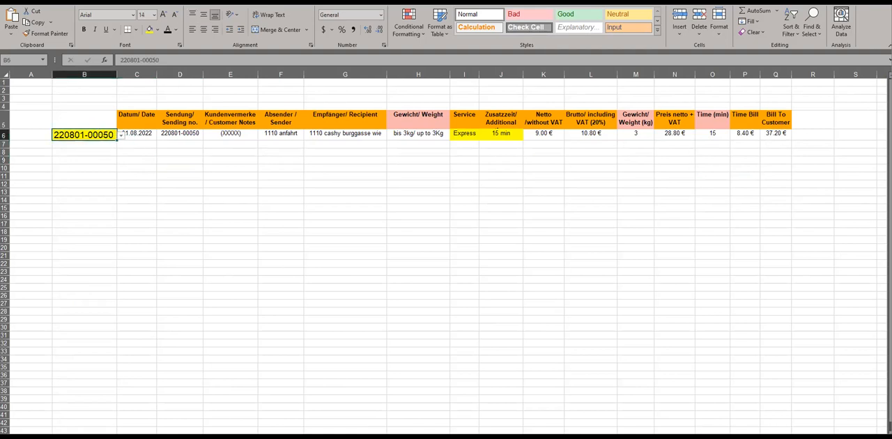
- Duplicate the complete order from row 18 of the order list into row 19, including its sending number
{"action": "left_click", "coordinate": [66, 437]}
{"action": "left_click", "coordinate": [106, 259]}
{"action": "key", "text": "ctrl+d"}
{"action": "left_click", "coordinate": [44, 257]}
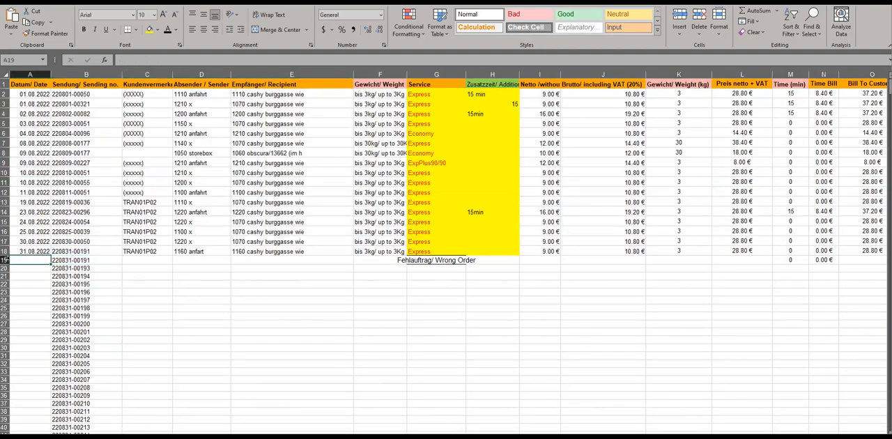
{"action": "left_click", "coordinate": [5, 260]}
{"action": "key", "text": "ctrl+d"}
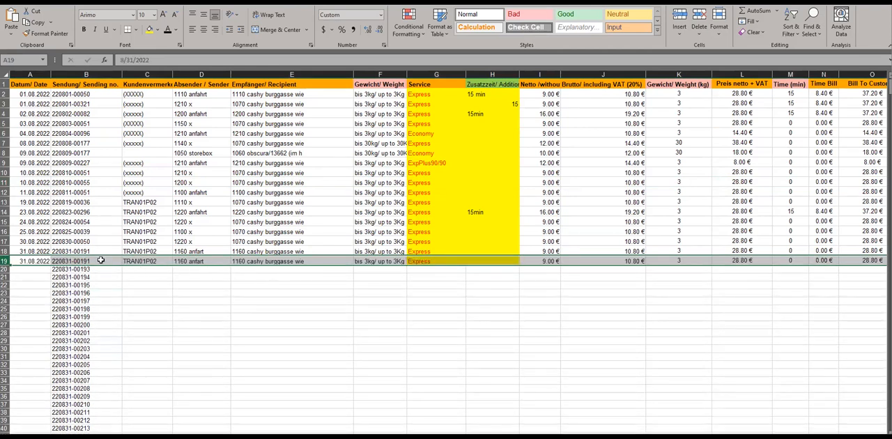
- Look up the sending number shared by order rows 18 and 19 by choosing it in cell B6 of the lookup sheet
{"action": "left_click_drag", "start_coordinate": [91, 251], "coordinate": [90, 260]}
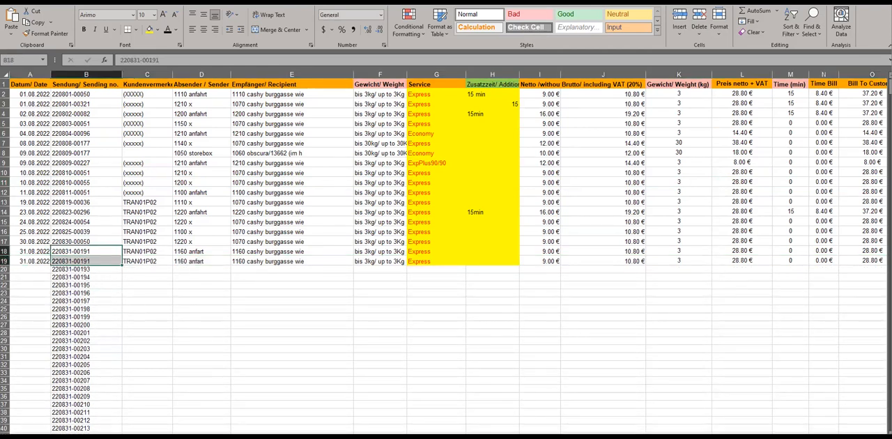
{"action": "key", "text": "ctrl+Page_Down"}
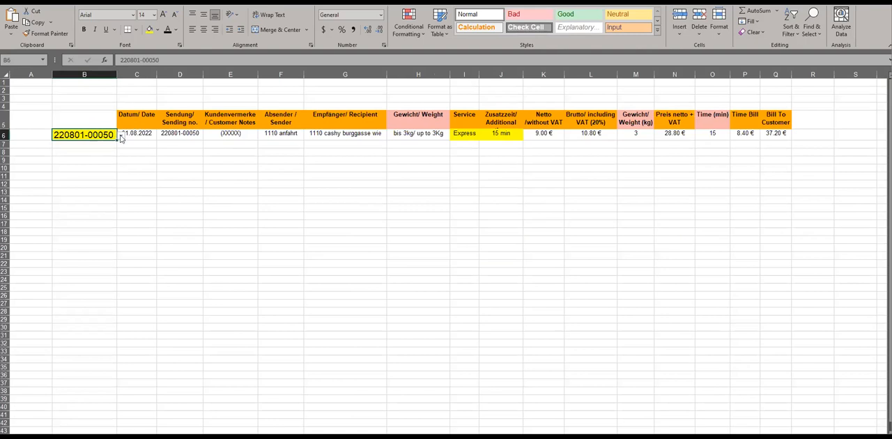
{"action": "left_click", "coordinate": [120, 136]}
{"action": "left_click_drag", "start_coordinate": [120, 158], "coordinate": [120, 164]}
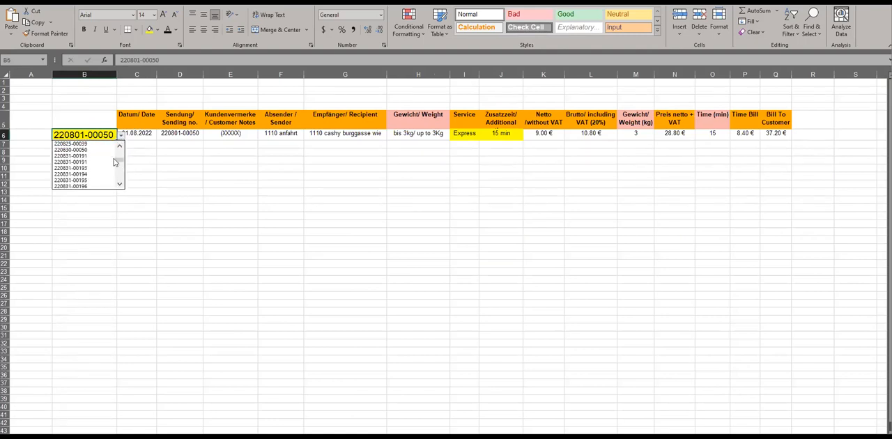
{"action": "left_click", "coordinate": [99, 156]}
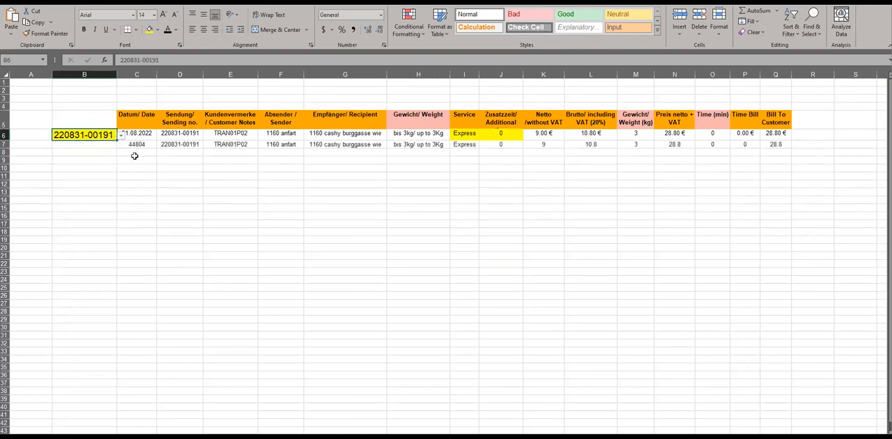
- Copy the formatting of the first result row, C6:R6, to all rows below it on the lookup sheet
{"action": "mouse_move", "coordinate": [137, 134]}
{"action": "left_mouse_down"}
{"action": "mouse_move", "coordinate": [293, 143]}
{"action": "mouse_move", "coordinate": [814, 144]}
{"action": "mouse_move", "coordinate": [815, 154]}
{"action": "mouse_move", "coordinate": [829, 134]}
{"action": "left_mouse_up"}
{"action": "left_click", "coordinate": [67, 38]}
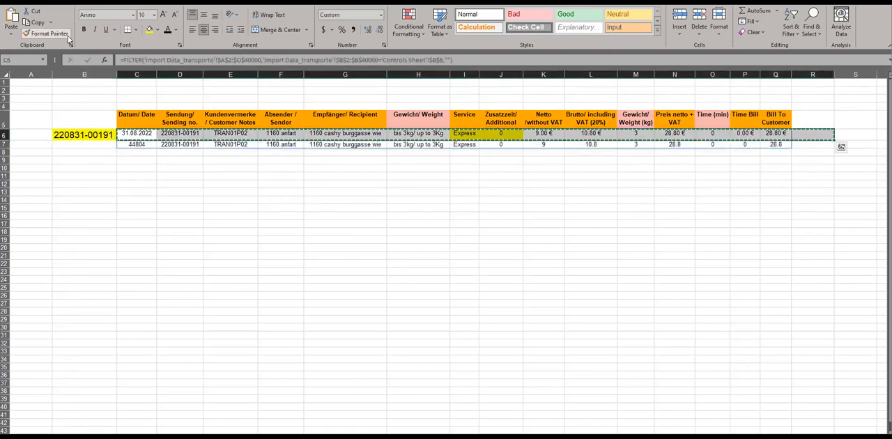
{"action": "key", "text": "ctrl+shift+Down"}
{"action": "key", "text": "ctrl+shift+Down"}
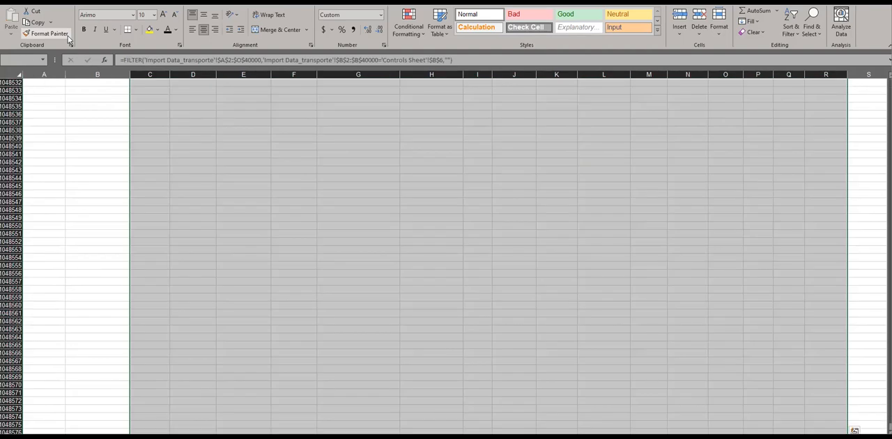
{"action": "key", "text": "ctrl+Up"}
{"action": "key", "text": "Down"}
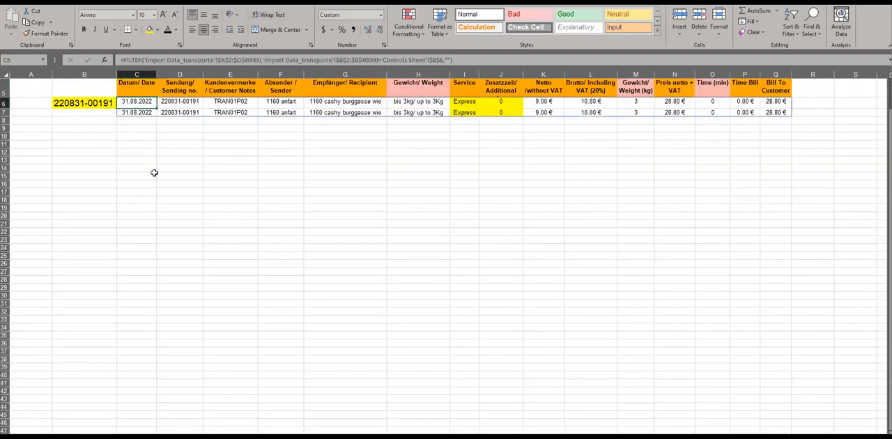
{"action": "scroll", "coordinate": [155, 173], "scroll_direction": "up", "scroll_amount": 2}
{"action": "left_click", "coordinate": [149, 183]}
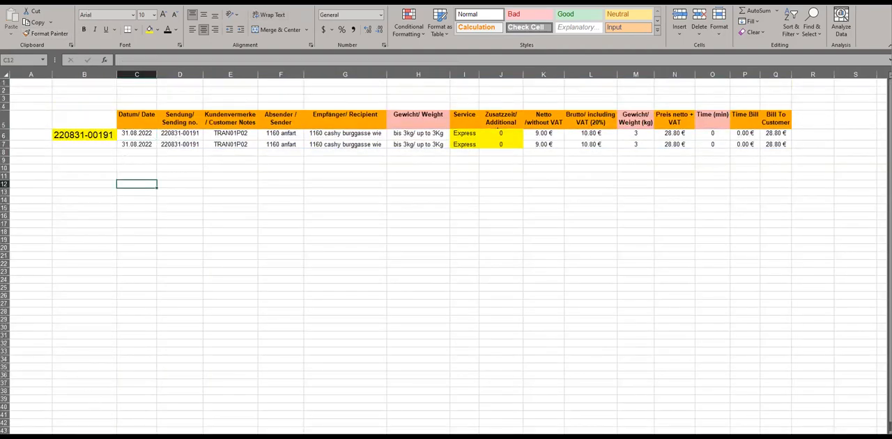
- Fill the sending number from cell B19 of the order list down to B23
{"action": "left_click", "coordinate": [104, 438]}
{"action": "left_click", "coordinate": [100, 268]}
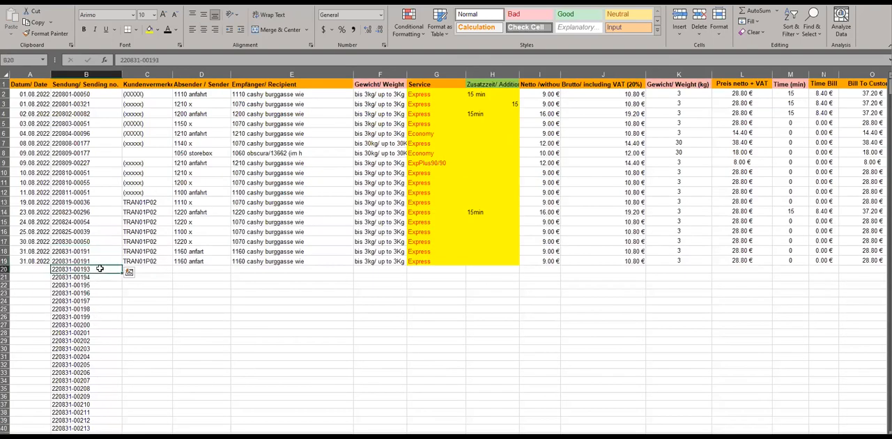
{"action": "left_click_drag", "start_coordinate": [99, 261], "coordinate": [96, 293]}
{"action": "key", "text": "ctrl+d"}
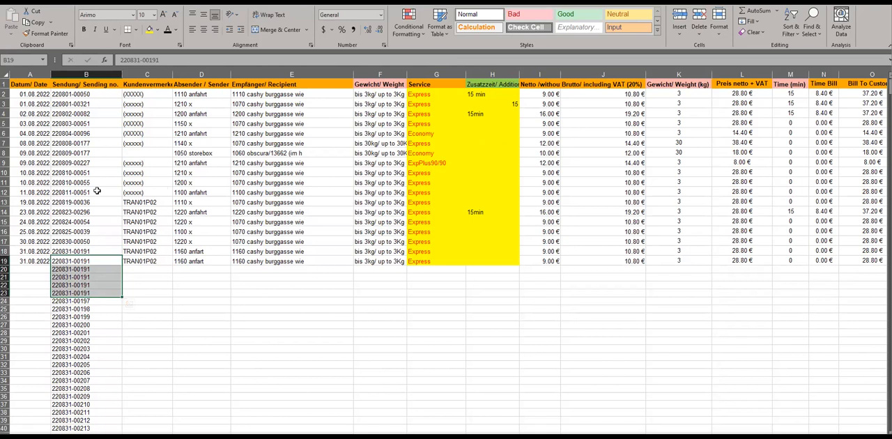
- Copy the order details in C11:J13, from customer notes to gross price, into the rows starting at C20
{"action": "left_click_drag", "start_coordinate": [134, 183], "coordinate": [644, 202]}
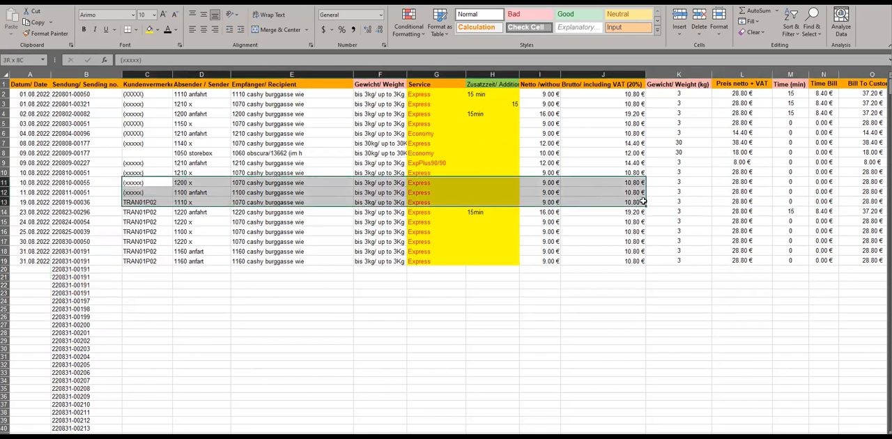
{"action": "key", "text": "ctrl+c"}
{"action": "left_click", "coordinate": [136, 270]}
{"action": "key", "text": "ctrl+v"}
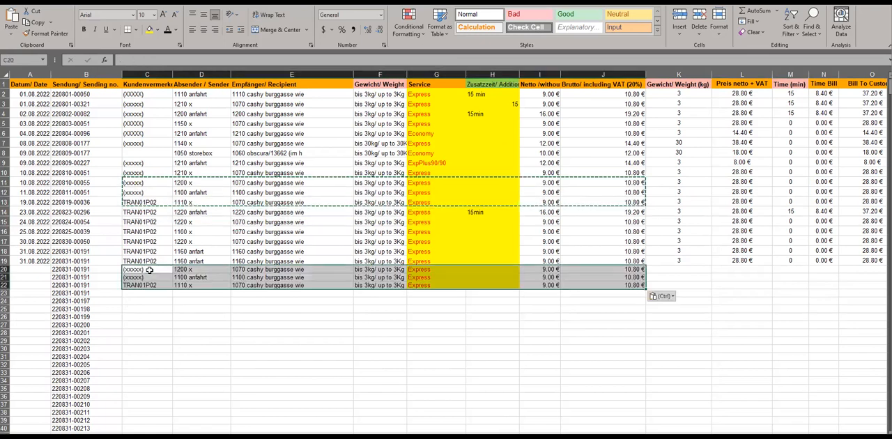
- Fill row 22's order details, from customer notes to gross price, down into row 23, and select the repeated sending numbers in B18:B23
{"action": "left_click_drag", "start_coordinate": [88, 259], "coordinate": [616, 293]}
{"action": "key", "text": "ctrl+d"}
{"action": "left_click", "coordinate": [380, 324]}
{"action": "left_click_drag", "start_coordinate": [102, 252], "coordinate": [96, 295]}
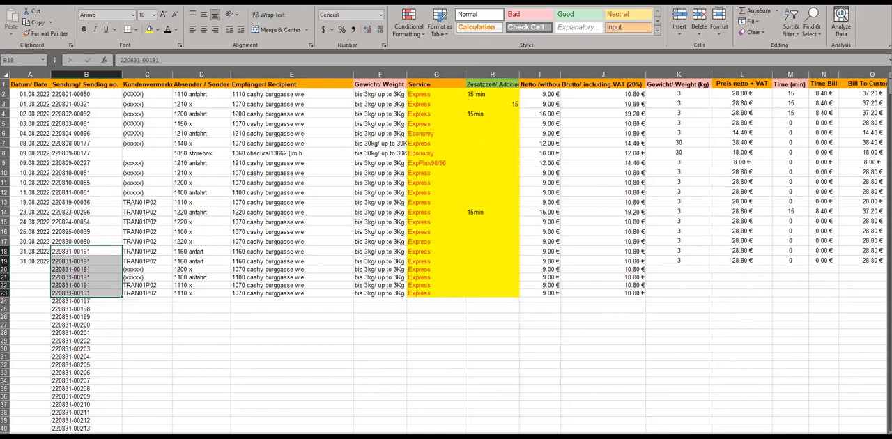
- Fill the date from cell A19 of the order list down to A23, after reviewing the matching orders on the lookup sheet
{"action": "left_click", "coordinate": [140, 437]}
{"action": "left_click", "coordinate": [231, 207]}
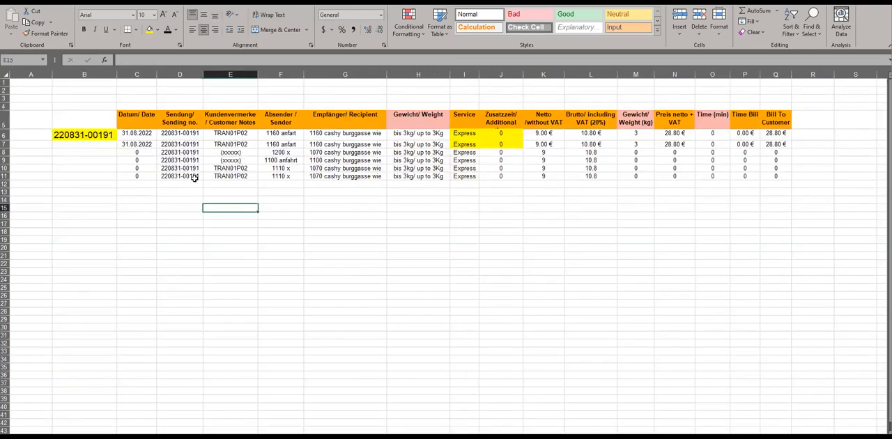
{"action": "left_click", "coordinate": [148, 134]}
{"action": "left_click_drag", "start_coordinate": [303, 170], "coordinate": [769, 180]}
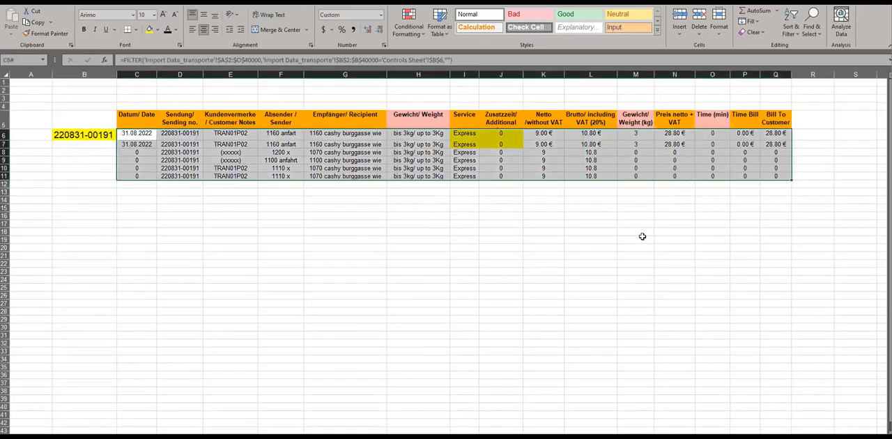
{"action": "left_click", "coordinate": [636, 239]}
{"action": "left_click", "coordinate": [162, 435]}
{"action": "left_click_drag", "start_coordinate": [42, 252], "coordinate": [30, 291]}
{"action": "key", "text": "ctrl+f"}
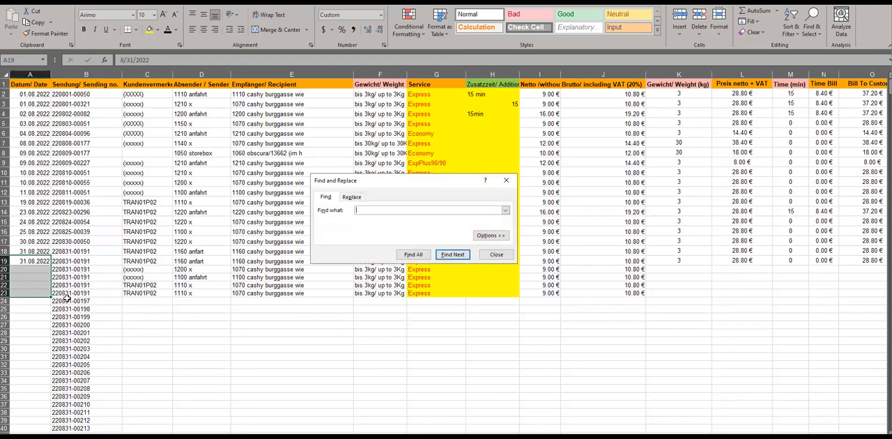
{"action": "left_click", "coordinate": [494, 256]}
{"action": "key", "text": "ctrl+d"}
{"action": "left_click", "coordinate": [357, 331]}
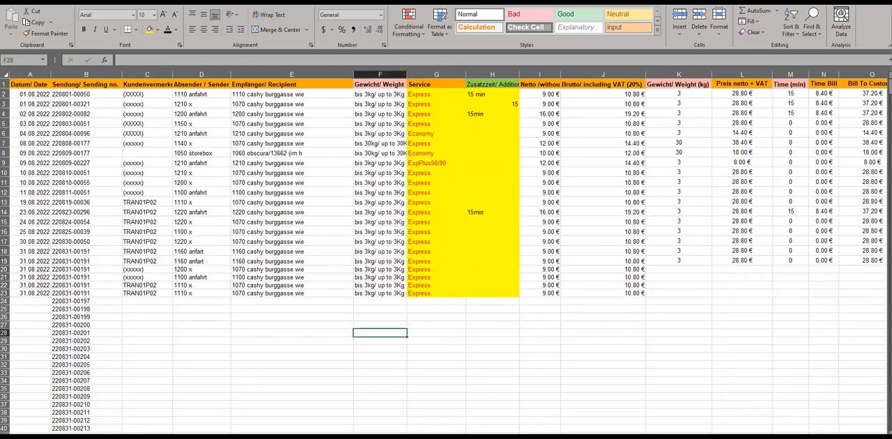
- Copy the formatting of the lookup sheet's first result row, C6:Q6, down through row 40
{"action": "left_click", "coordinate": [58, 438]}
{"action": "left_click_drag", "start_coordinate": [136, 133], "coordinate": [769, 133]}
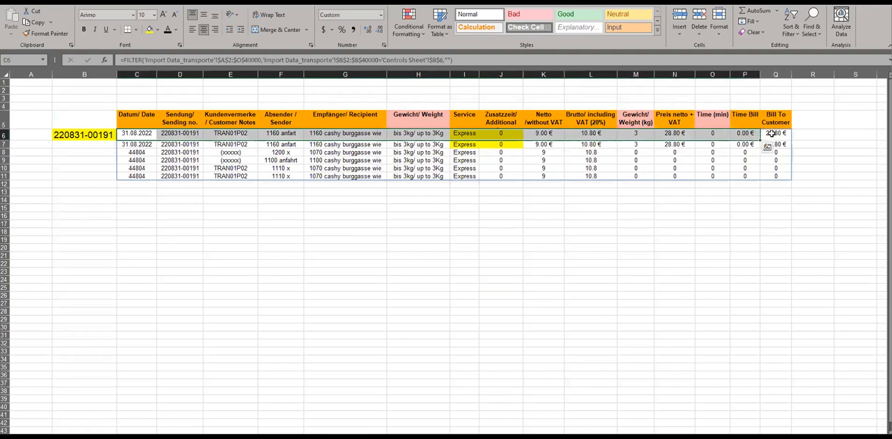
{"action": "left_click", "coordinate": [46, 33]}
{"action": "left_click_drag", "start_coordinate": [767, 406], "coordinate": [768, 406]}
{"action": "left_click", "coordinate": [474, 257]}
{"action": "left_click", "coordinate": [237, 219]}
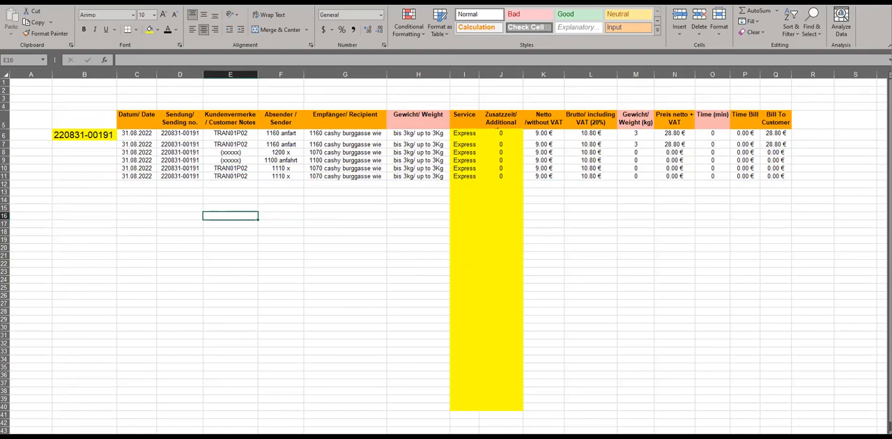
- Clear all data from row 19 downward in the order list and return to the lookup sheet
{"action": "left_click", "coordinate": [138, 438]}
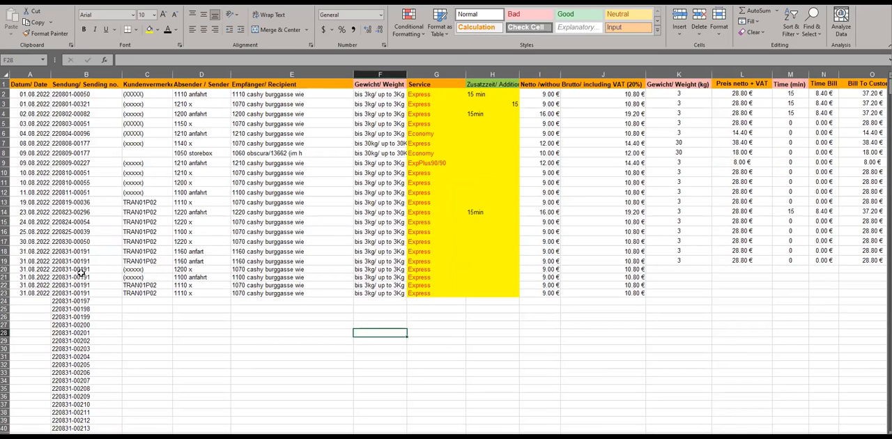
{"action": "left_click", "coordinate": [4, 261]}
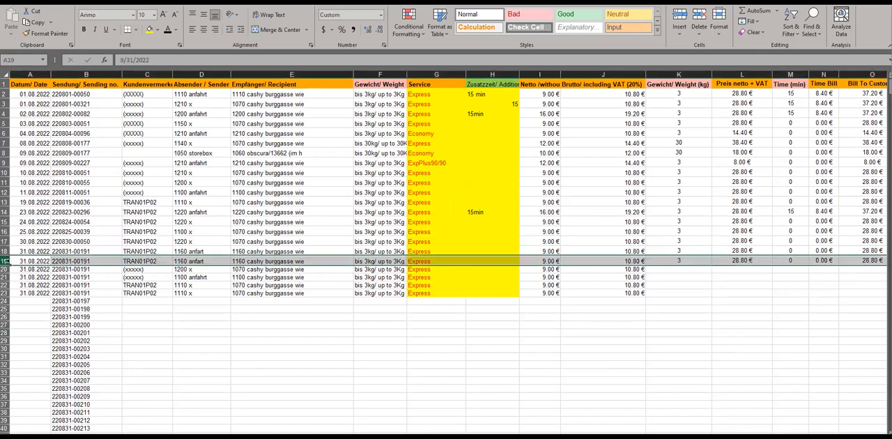
{"action": "key", "text": "ctrl+shift+Down"}
{"action": "key", "text": "ctrl+shift+Down"}
{"action": "key", "text": "Delete"}
{"action": "key", "text": "Up"}
{"action": "key", "text": "Down"}
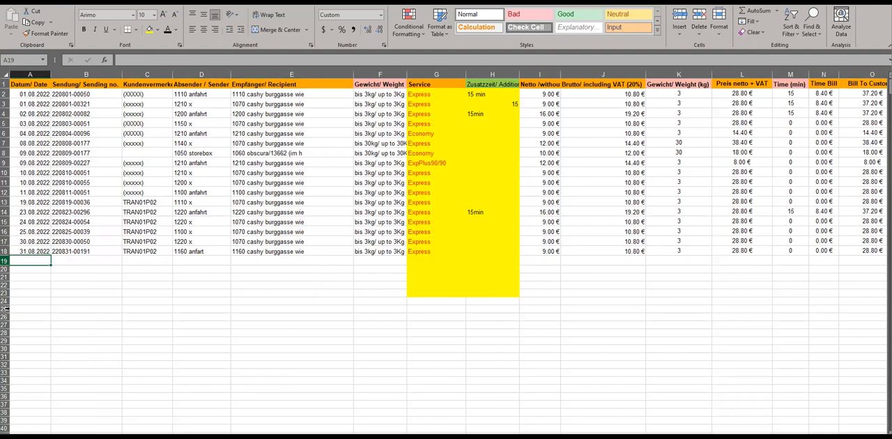
{"action": "left_click", "coordinate": [102, 429]}
{"action": "left_click", "coordinate": [120, 437]}
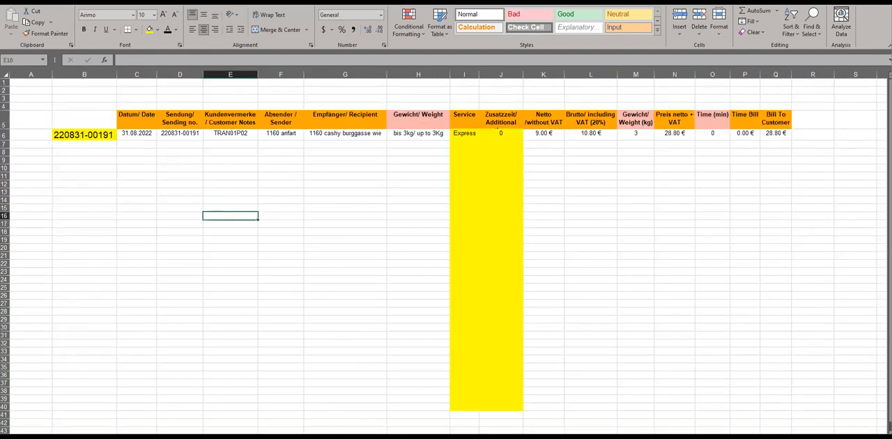
- Copy the first Express price row, A4:D4, into row 14 of the sales prices table
{"action": "left_click", "coordinate": [62, 437]}
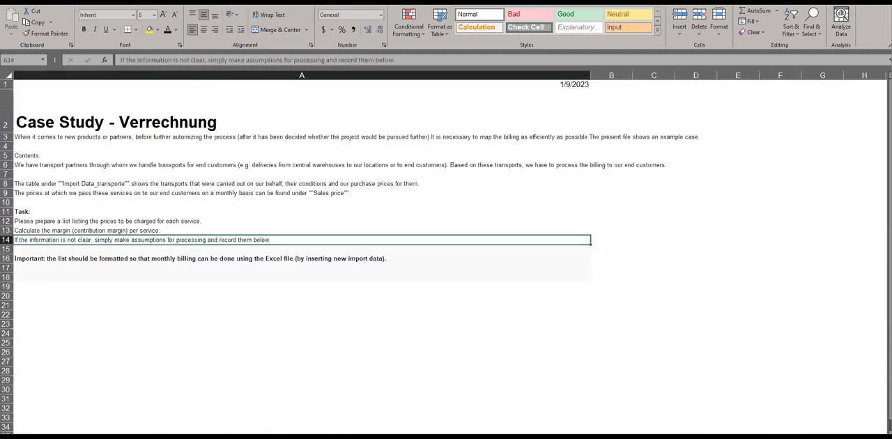
{"action": "left_click", "coordinate": [150, 437]}
{"action": "left_click", "coordinate": [202, 437]}
{"action": "left_click_drag", "start_coordinate": [94, 166], "coordinate": [354, 166]}
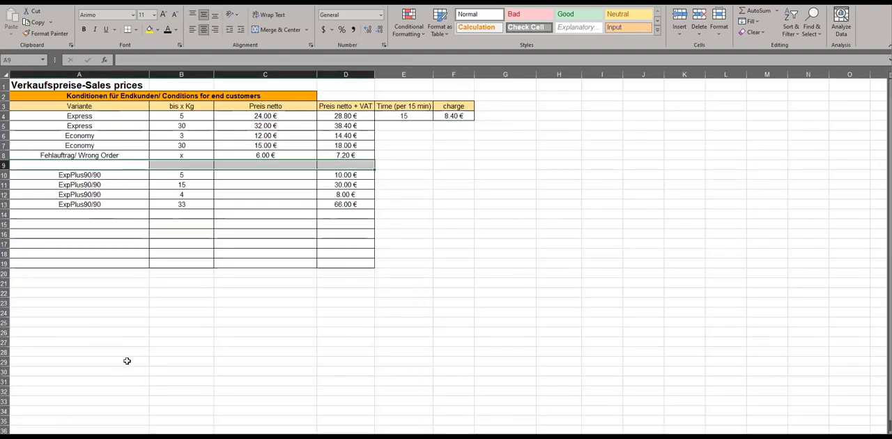
{"action": "left_click_drag", "start_coordinate": [83, 175], "coordinate": [342, 212]}
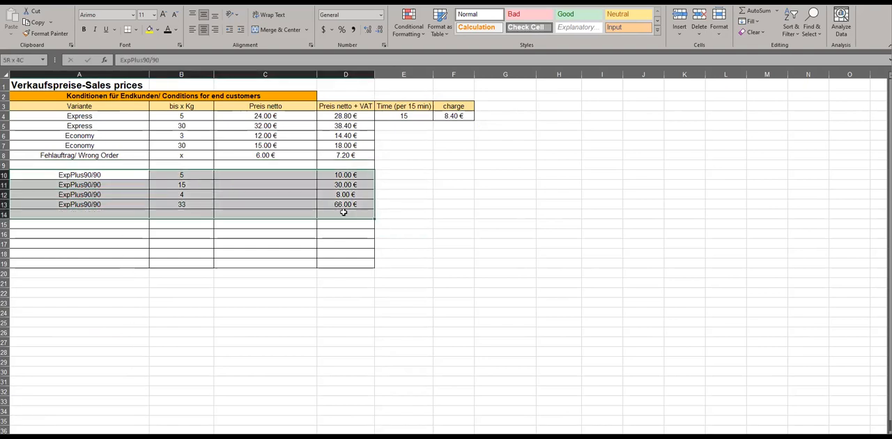
{"action": "left_click", "coordinate": [100, 123]}
{"action": "left_click", "coordinate": [98, 119]}
{"action": "left_click_drag", "start_coordinate": [97, 119], "coordinate": [346, 118]}
{"action": "key", "text": "ctrl+c"}
{"action": "left_click", "coordinate": [140, 214]}
{"action": "key", "text": "ctrl+v"}
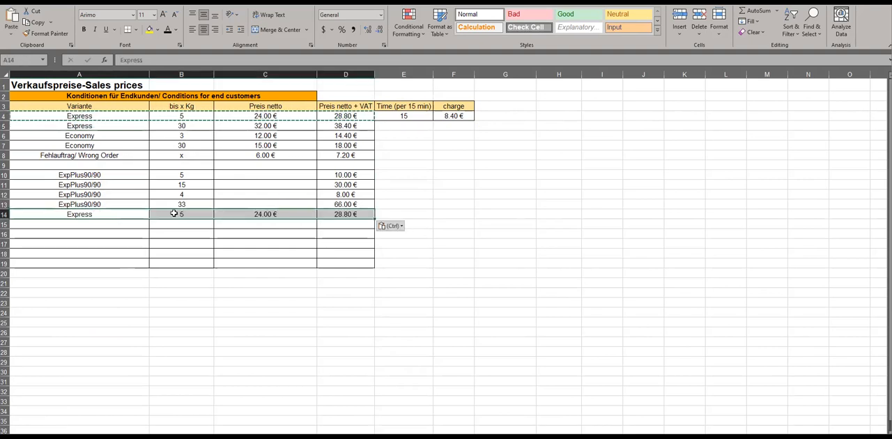
- Set the new Express row's weight limit in B14 to 10 kg and its price including VAT in D14 to 15
{"action": "left_click", "coordinate": [180, 214]}
{"action": "type", "text": "10"}
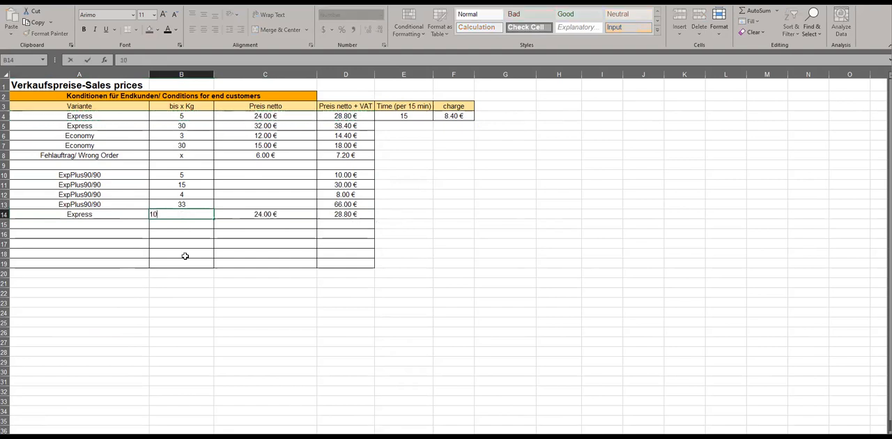
{"action": "left_click", "coordinate": [187, 248]}
{"action": "left_click", "coordinate": [181, 215]}
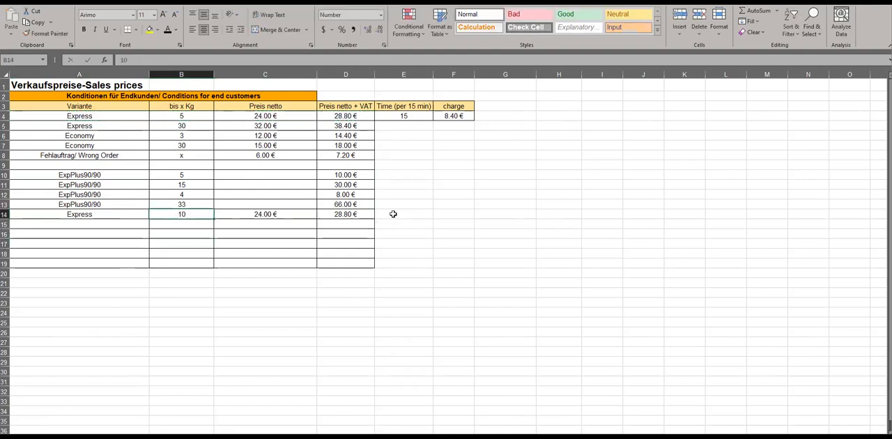
{"action": "left_click", "coordinate": [352, 215]}
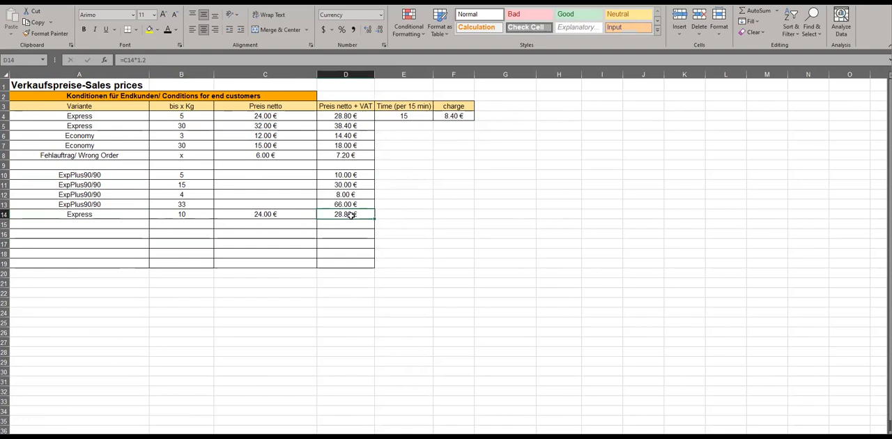
{"action": "type", "text": "15"}
{"action": "left_click", "coordinate": [342, 242]}
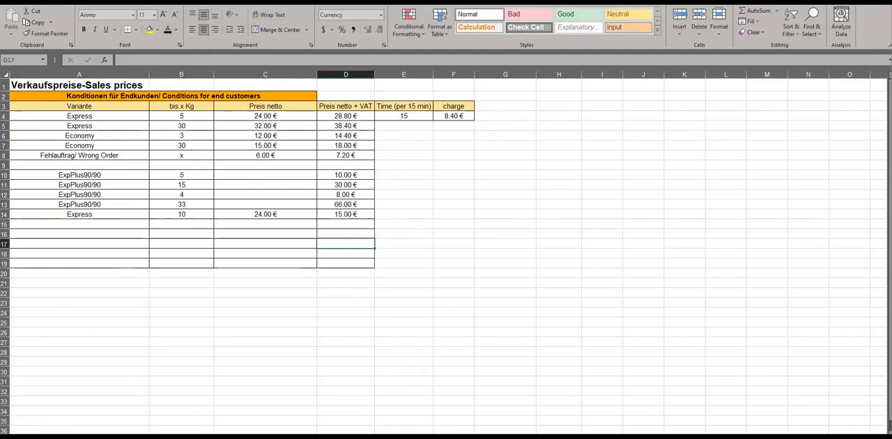
- Examine the first order's weight and billing columns, and compare the 5 kg and 10 kg Express rows in the sales prices table
{"action": "left_click", "coordinate": [131, 437]}
{"action": "left_click", "coordinate": [148, 437]}
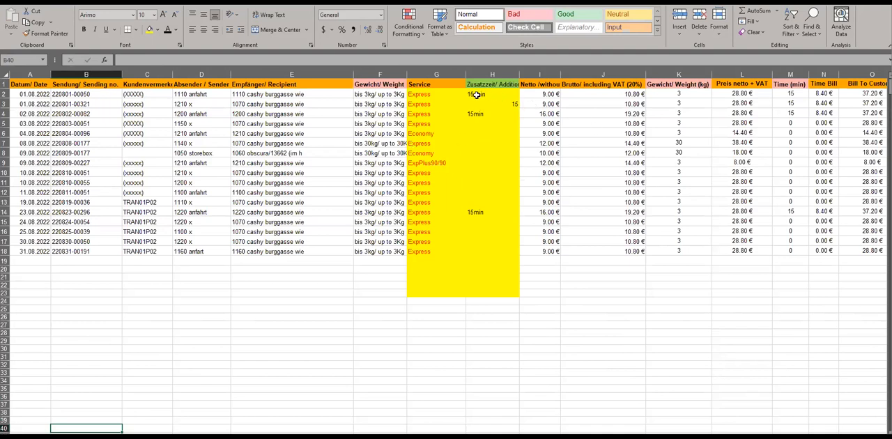
{"action": "left_click", "coordinate": [392, 94]}
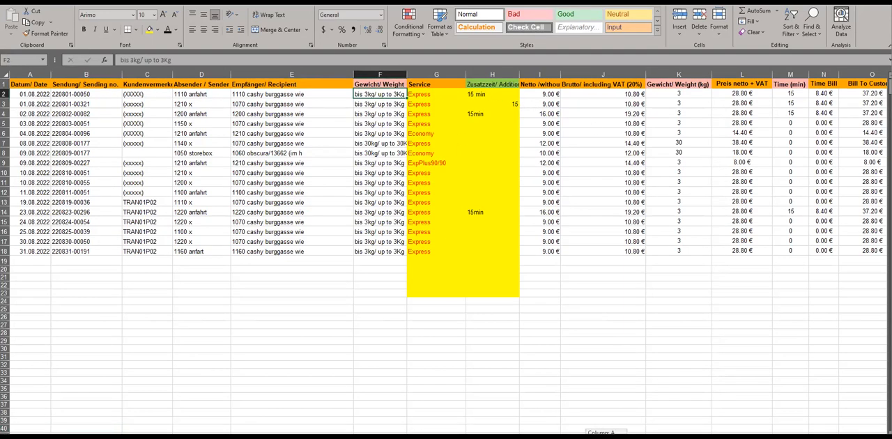
{"action": "scroll", "coordinate": [606, 418], "scroll_direction": "right", "scroll_amount": 1}
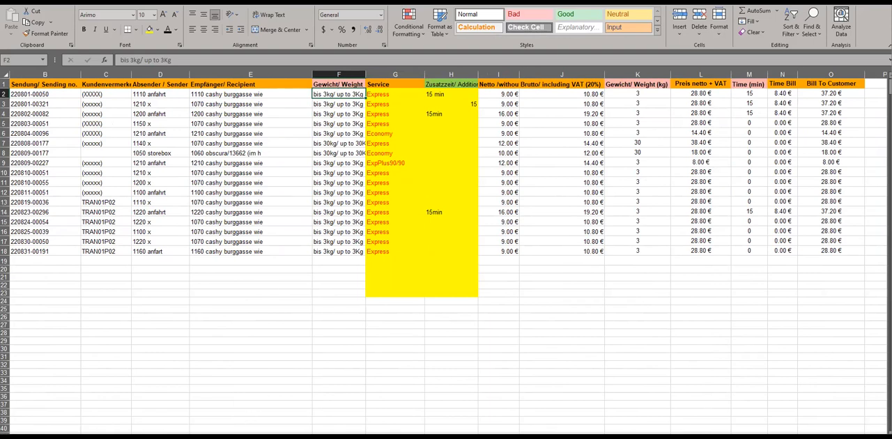
{"action": "left_click", "coordinate": [132, 436]}
{"action": "left_click", "coordinate": [129, 436]}
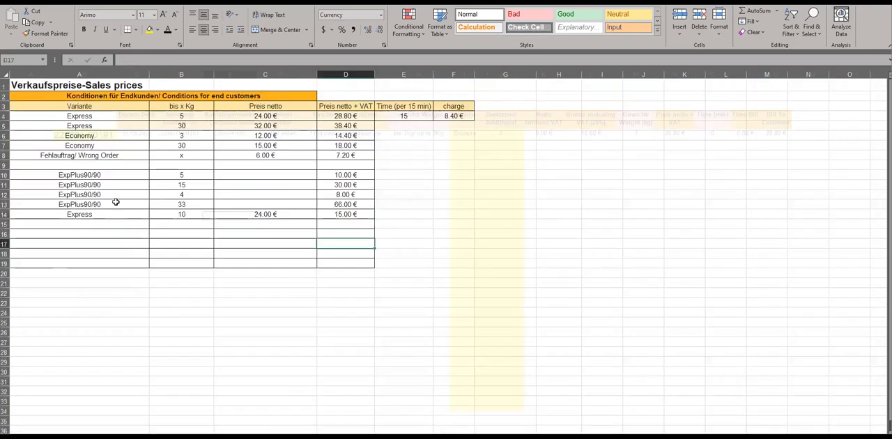
{"action": "left_click", "coordinate": [190, 117]}
{"action": "left_click", "coordinate": [356, 116]}
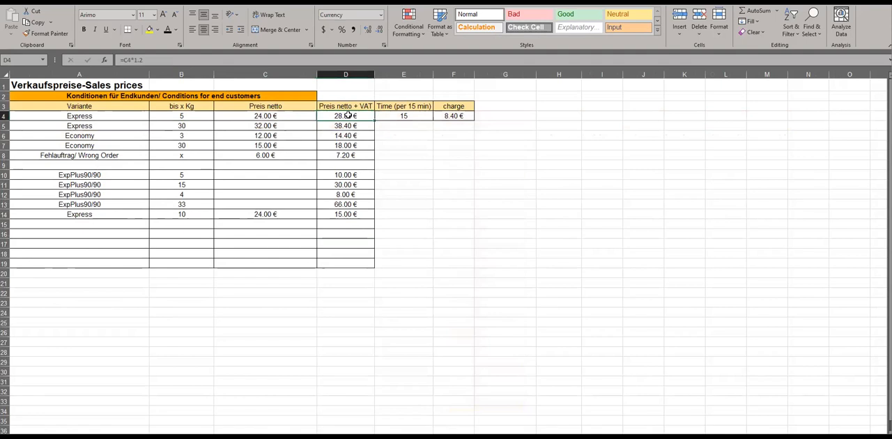
{"action": "left_click", "coordinate": [198, 116]}
{"action": "left_click_drag", "start_coordinate": [116, 116], "coordinate": [348, 117]}
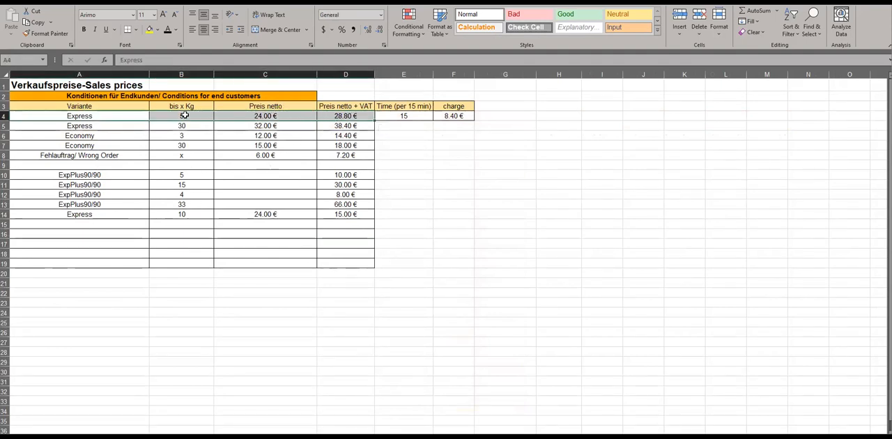
{"action": "left_click", "coordinate": [184, 216]}
{"action": "left_click_drag", "start_coordinate": [123, 216], "coordinate": [345, 215]}
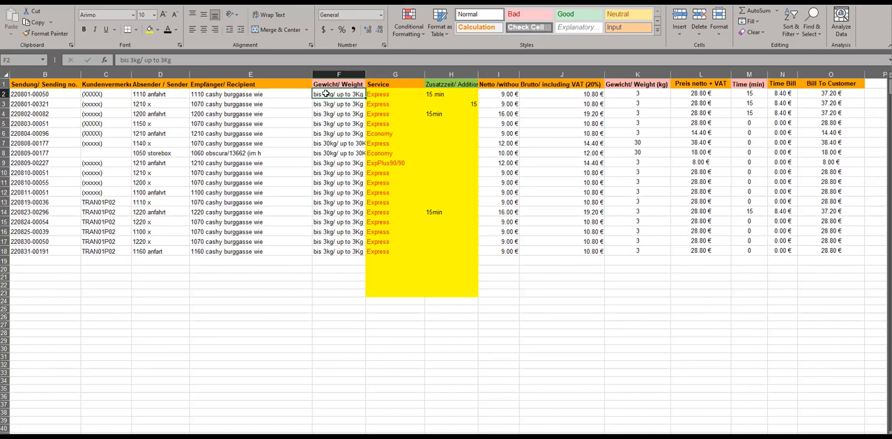
- Change the first order's weight text in cell F2 to "bis 10kg/ up to 3Kg"
{"action": "double_click", "coordinate": [325, 94]}
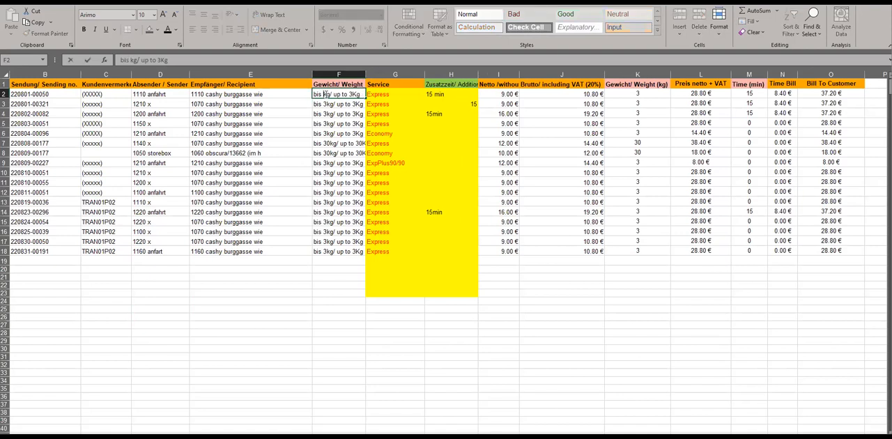
{"action": "key", "text": "Return"}
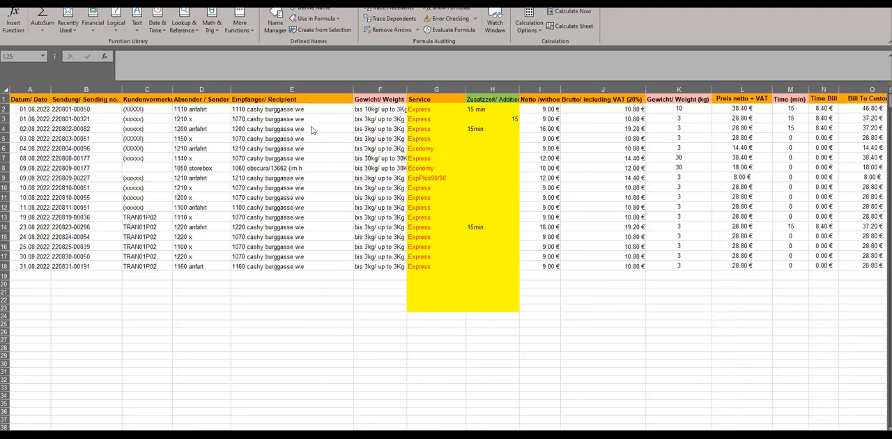
{"action": "left_click", "coordinate": [371, 110]}
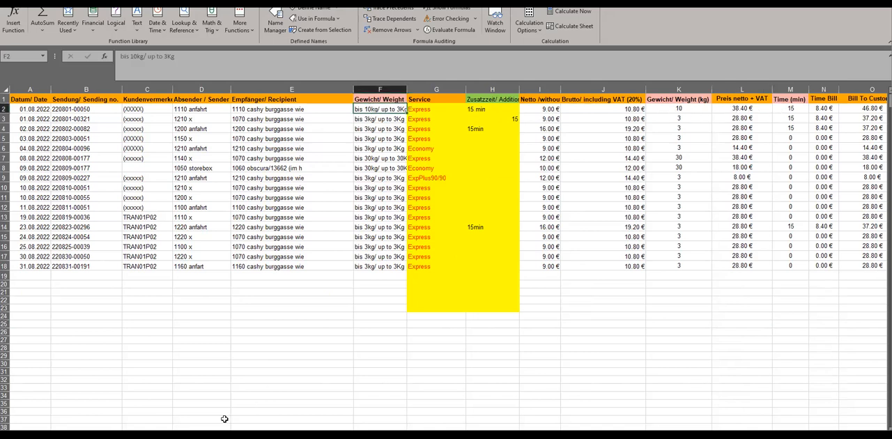
- Compare the weight limits and VAT-inclusive prices of the Express rows 4, 5 and 14 in the sales prices table
{"action": "left_click", "coordinate": [168, 436]}
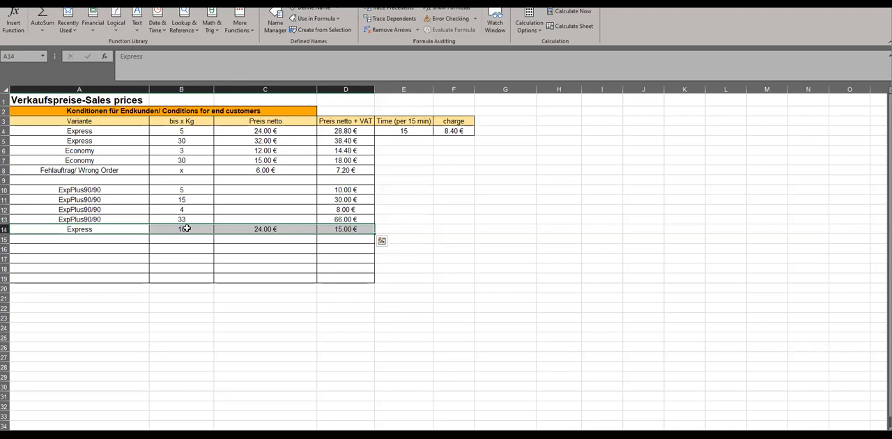
{"action": "left_click_drag", "start_coordinate": [102, 133], "coordinate": [229, 139]}
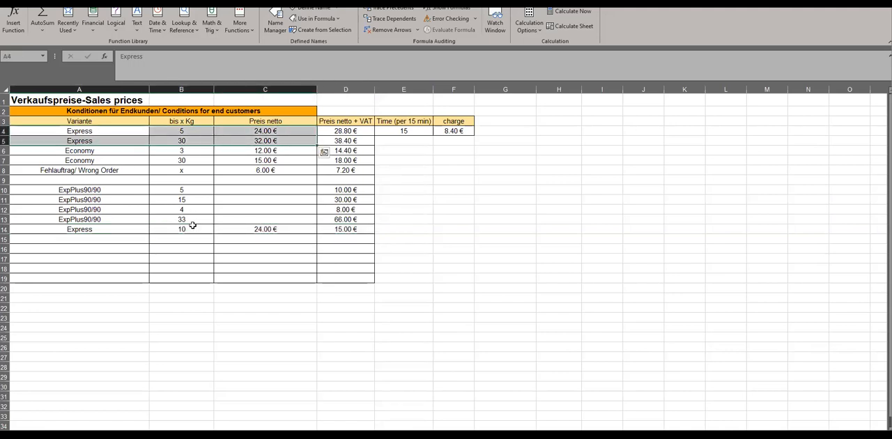
{"action": "left_click", "coordinate": [145, 229]}
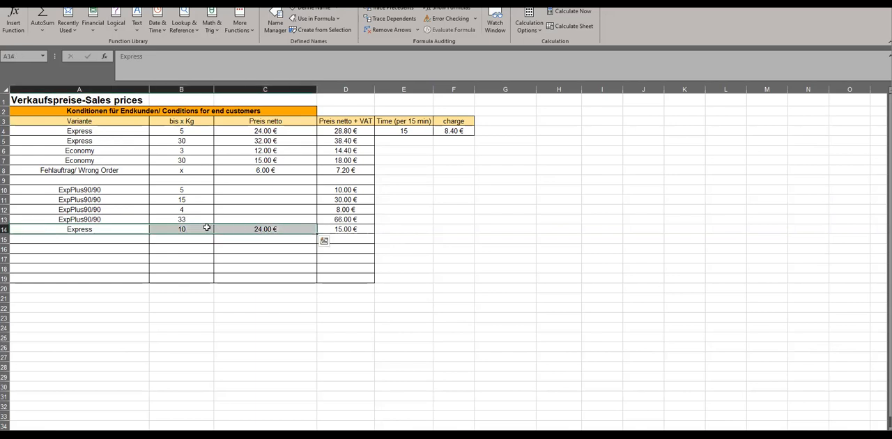
{"action": "left_click", "coordinate": [183, 229]}
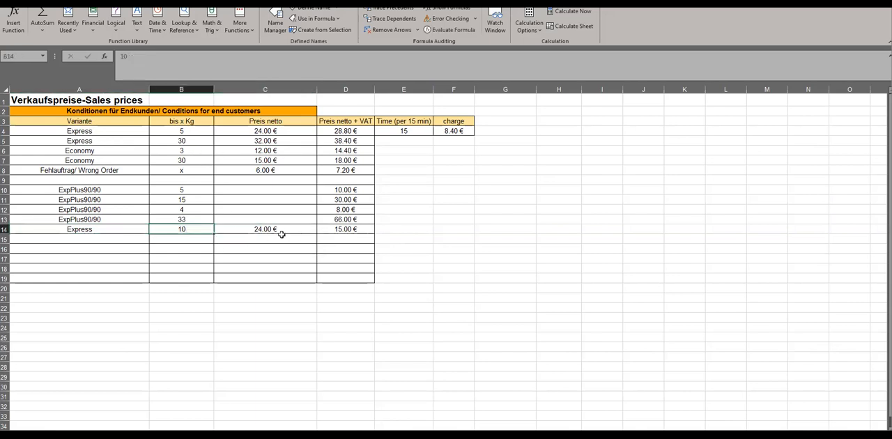
{"action": "left_click", "coordinate": [331, 229]}
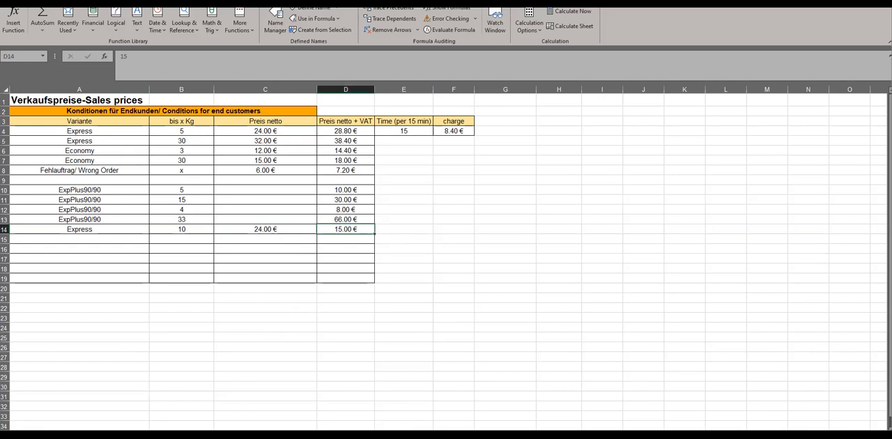
{"action": "left_click", "coordinate": [182, 133]}
{"action": "left_click", "coordinate": [193, 230]}
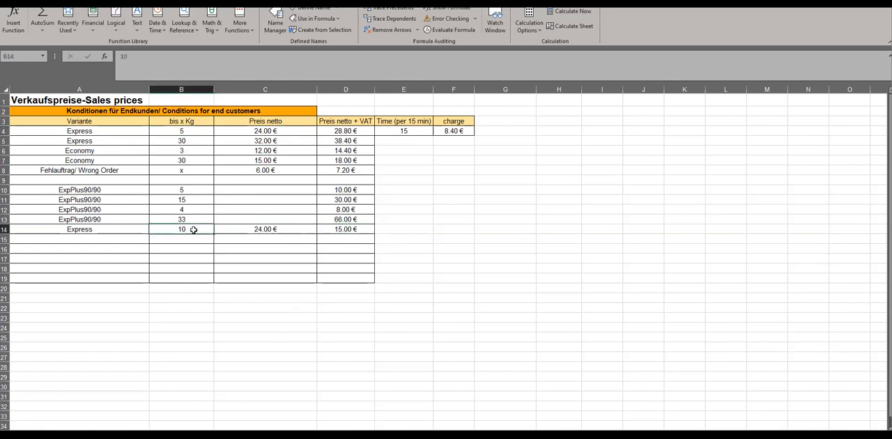
{"action": "left_click", "coordinate": [354, 231]}
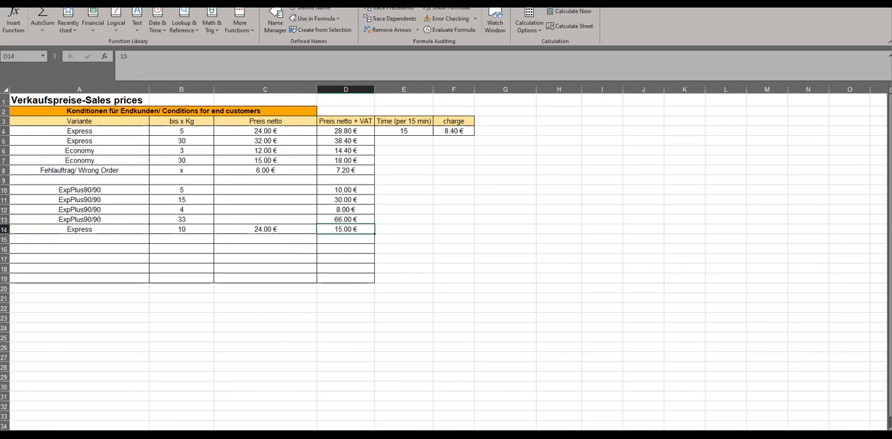
- Examine the first order's weight in kilograms and its VAT-inclusive price in the imported transport data
{"action": "left_click", "coordinate": [237, 436]}
{"action": "left_click", "coordinate": [190, 436]}
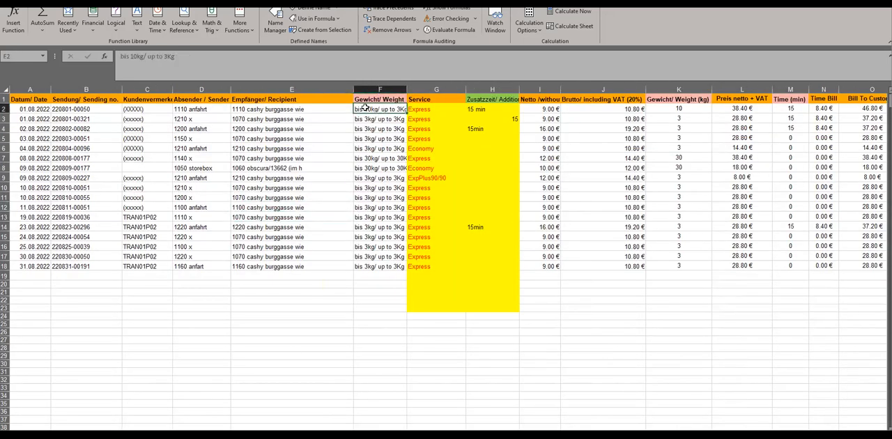
{"action": "left_click", "coordinate": [694, 108]}
{"action": "left_click", "coordinate": [721, 107]}
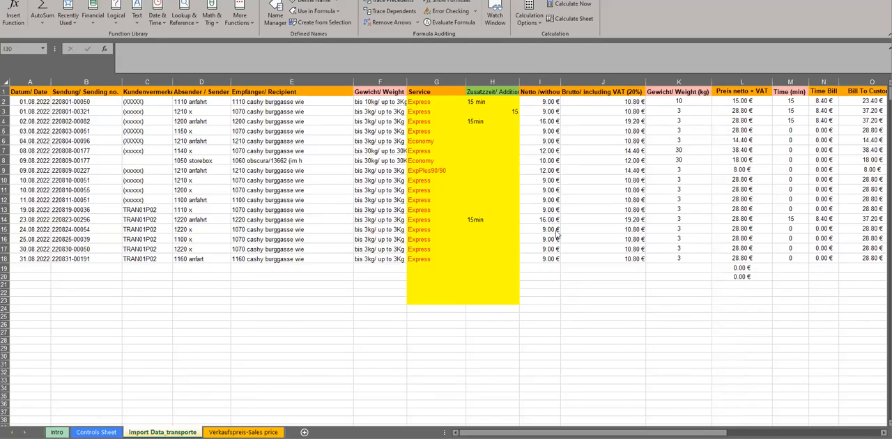
- Shrink the formula bar to a single line to give the worksheet more room
{"action": "left_click", "coordinate": [547, 74]}
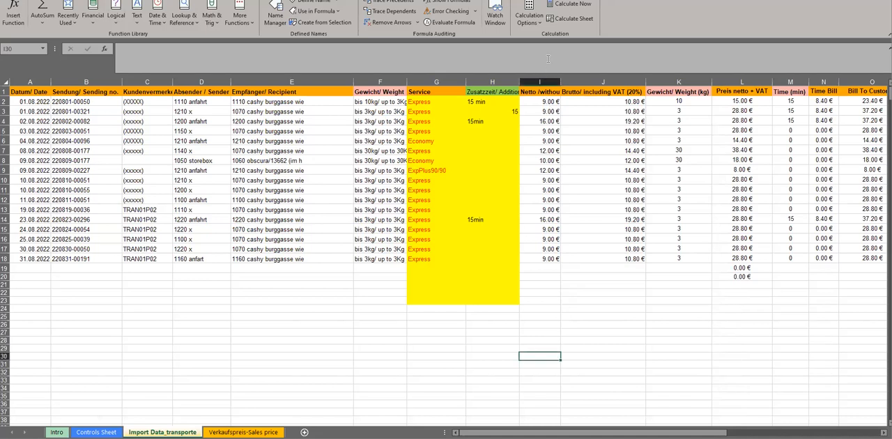
{"action": "left_click_drag", "start_coordinate": [533, 74], "coordinate": [533, 56]}
{"action": "left_click", "coordinate": [531, 93]}
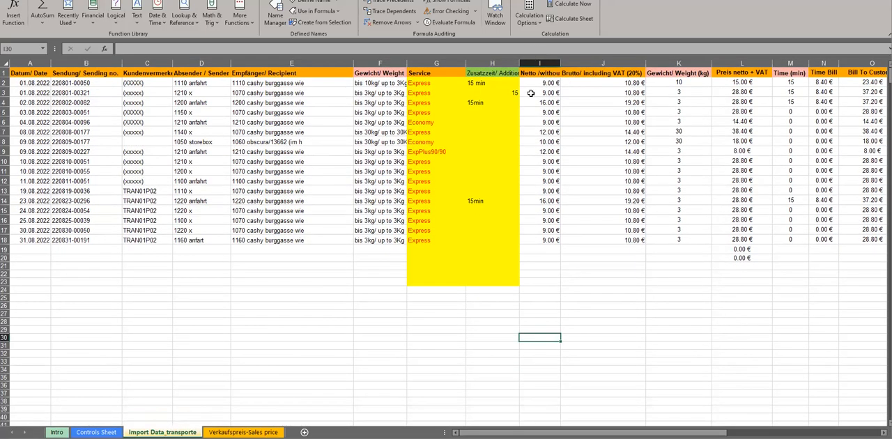
- Change the first order's weight text in cell F2 to "bis 6kg/ up to 3Kg"
{"action": "left_click", "coordinate": [400, 106]}
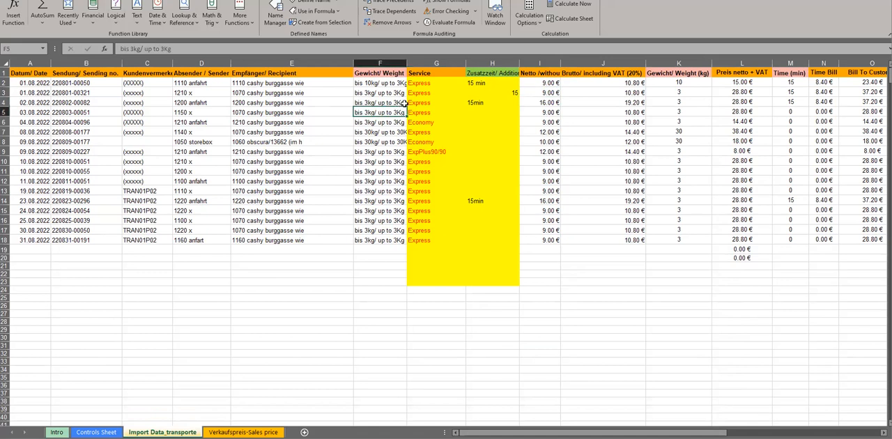
{"action": "left_click", "coordinate": [371, 84]}
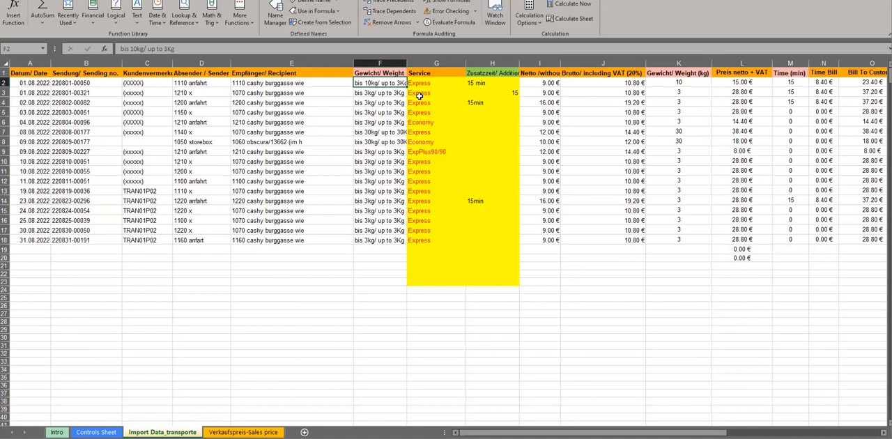
{"action": "double_click", "coordinate": [376, 82]}
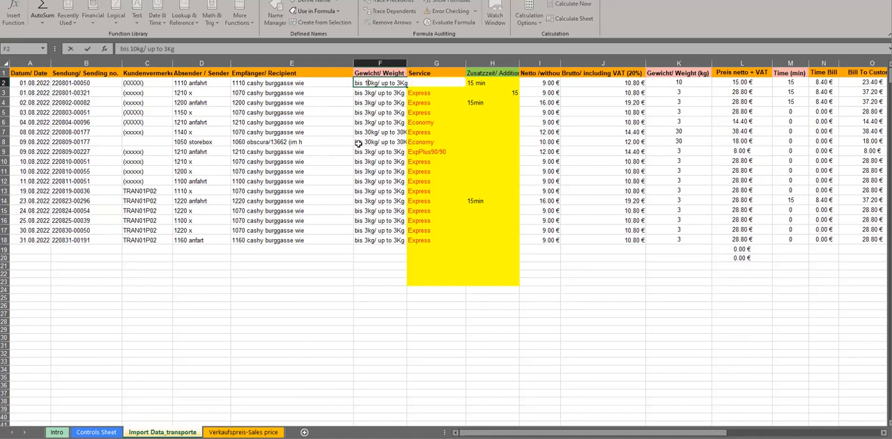
{"action": "key", "text": "BackSpace"}
{"action": "key", "text": "Return"}
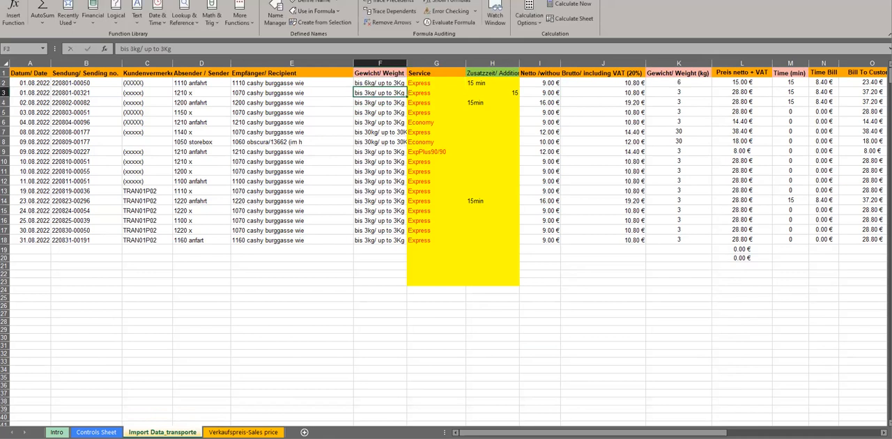
- Check the weight limits and prices of Express rows 4 and 5 in the sales prices table
{"action": "left_click", "coordinate": [97, 432]}
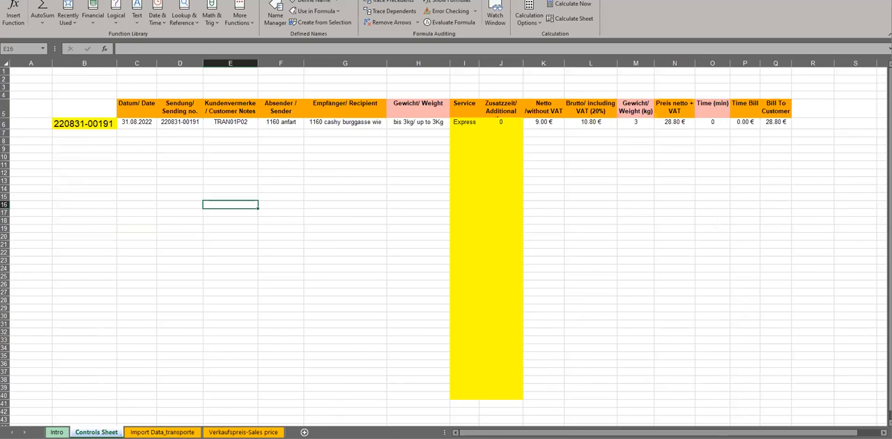
{"action": "left_click", "coordinate": [244, 433]}
{"action": "left_click", "coordinate": [186, 104]}
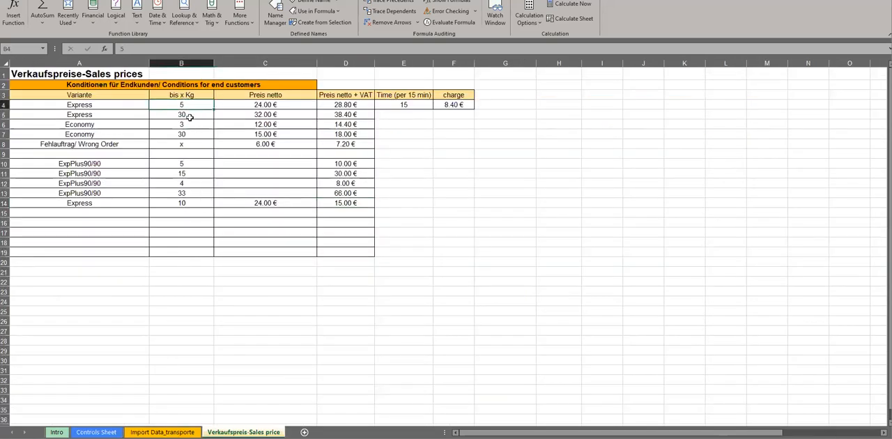
{"action": "left_click_drag", "start_coordinate": [189, 115], "coordinate": [364, 117]}
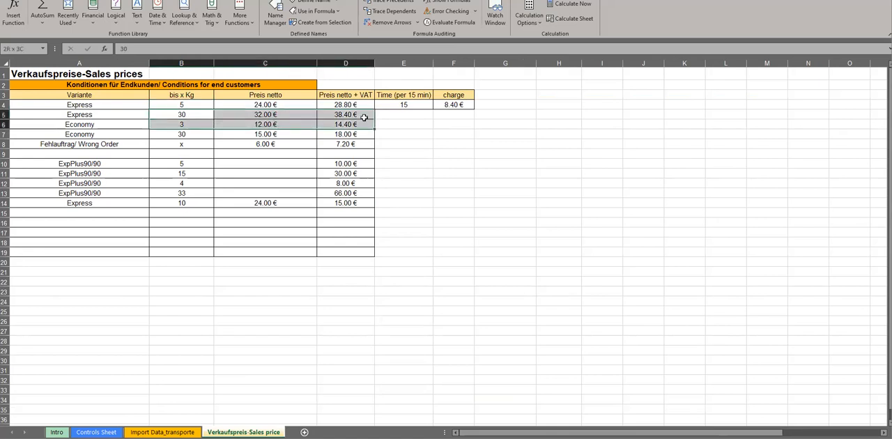
{"action": "left_click", "coordinate": [96, 432]}
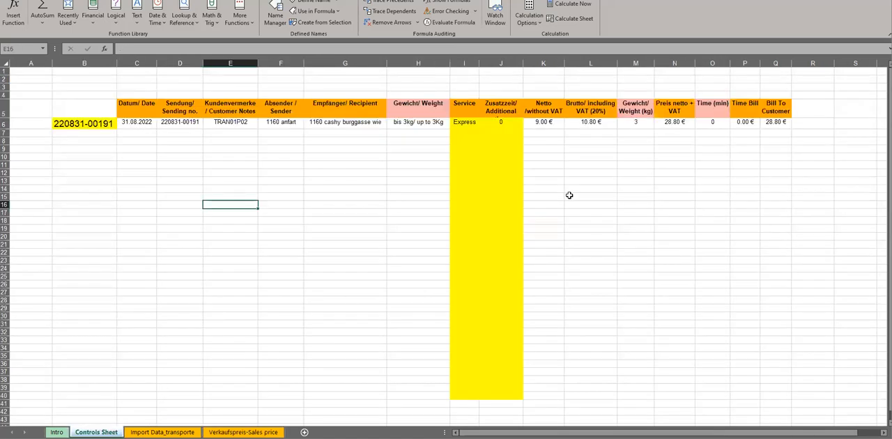
{"action": "left_click", "coordinate": [243, 432]}
- Change the first order's weight text in F2 to "bis 11kg/ up to 3Kg" and check its VAT-inclusive price in L2
{"action": "left_click", "coordinate": [163, 432]}
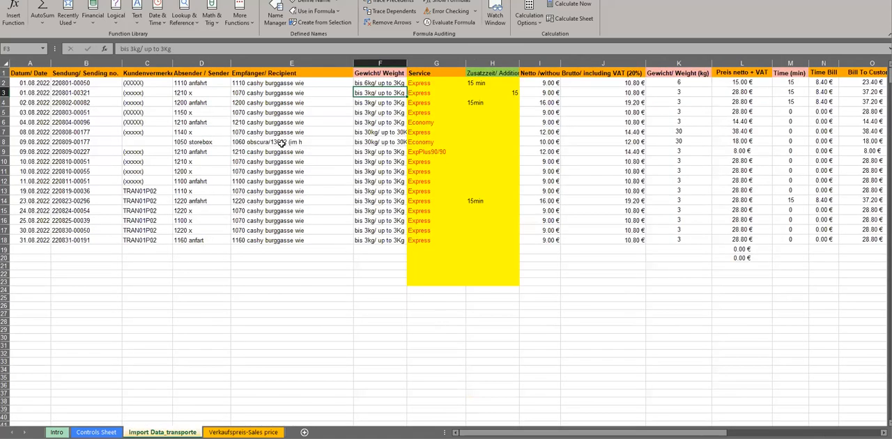
{"action": "left_click", "coordinate": [365, 82]}
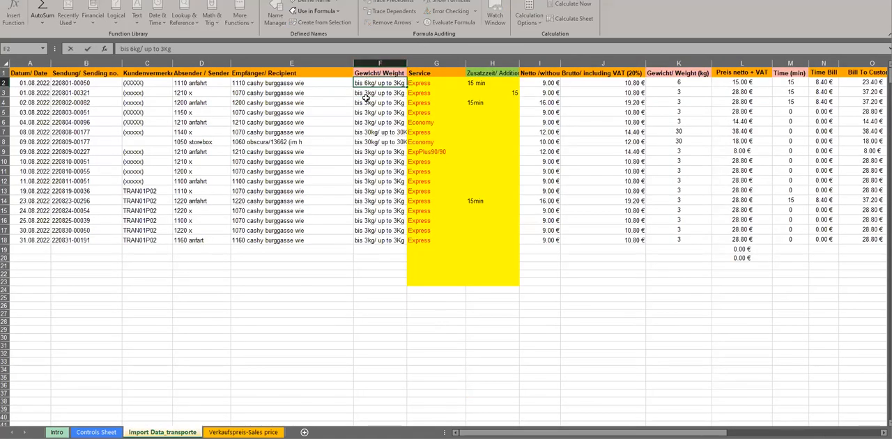
{"action": "type", "text": "11"}
{"action": "key", "text": "Delete"}
{"action": "key", "text": "Return"}
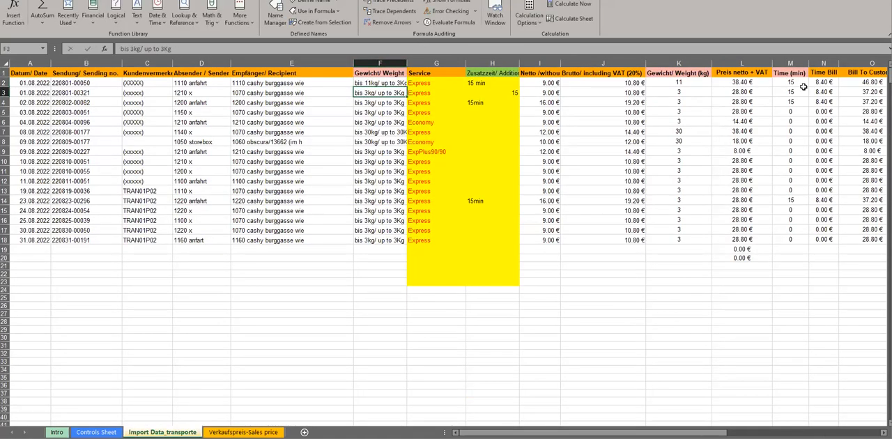
{"action": "left_click", "coordinate": [741, 81]}
{"action": "left_click", "coordinate": [438, 133]}
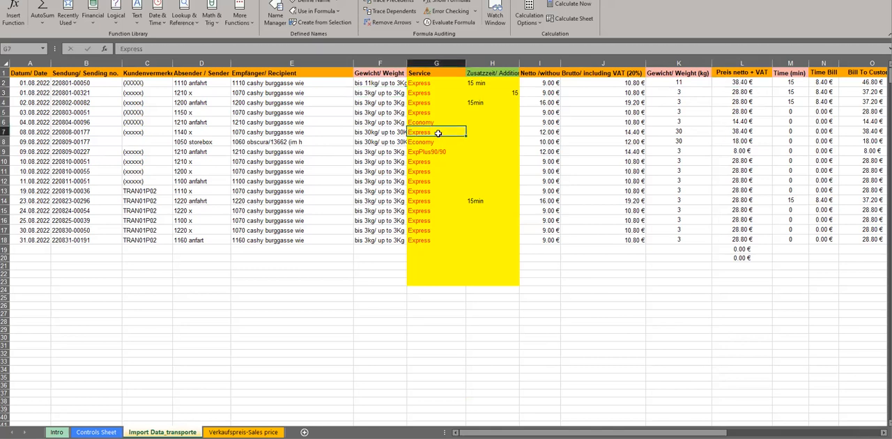
- Change the first order's weight text in cell F2 to "bis 2kg/ up to 3Kg"
{"action": "left_click", "coordinate": [387, 84]}
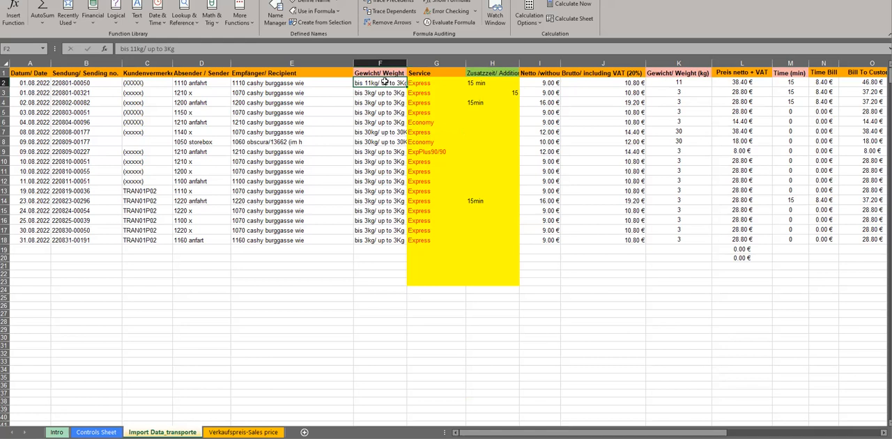
{"action": "double_click", "coordinate": [373, 83]}
{"action": "key", "text": "BackSpace"}
{"action": "key", "text": "BackSpace"}
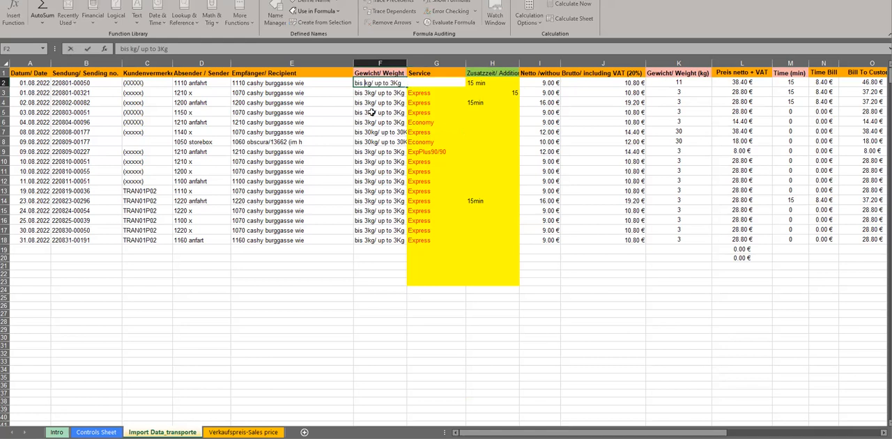
{"action": "type", "text": "2"}
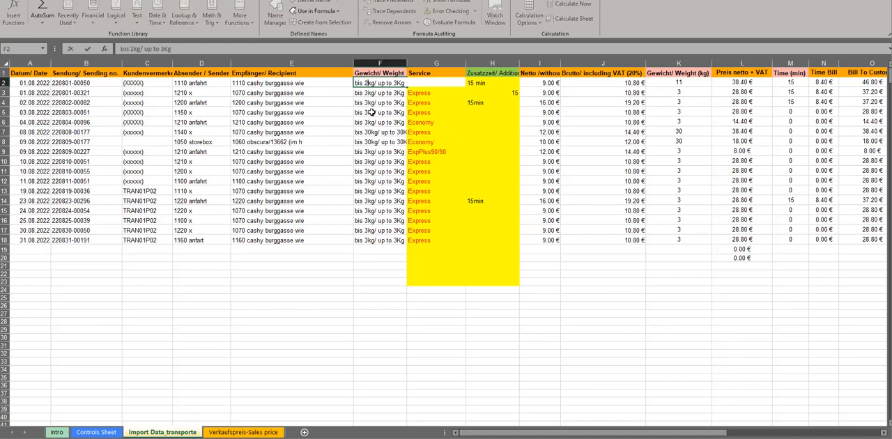
{"action": "left_click", "coordinate": [373, 120]}
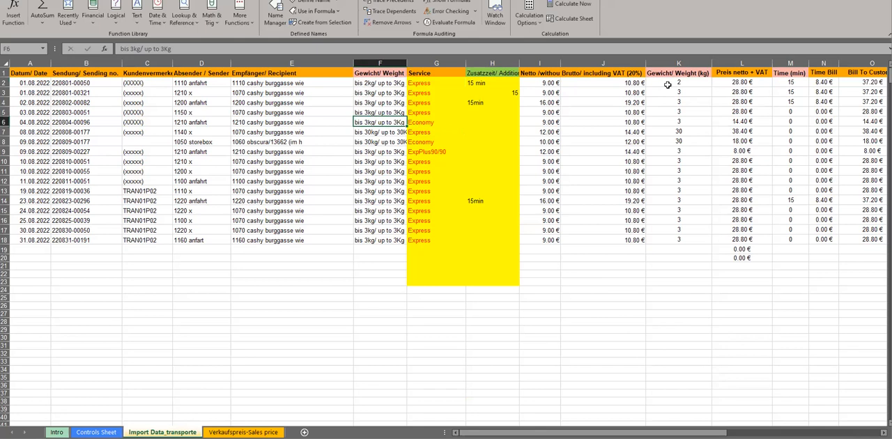
- Check the VAT-inclusive price of the 5 kg Express row in the sales prices table
{"action": "left_click", "coordinate": [96, 432]}
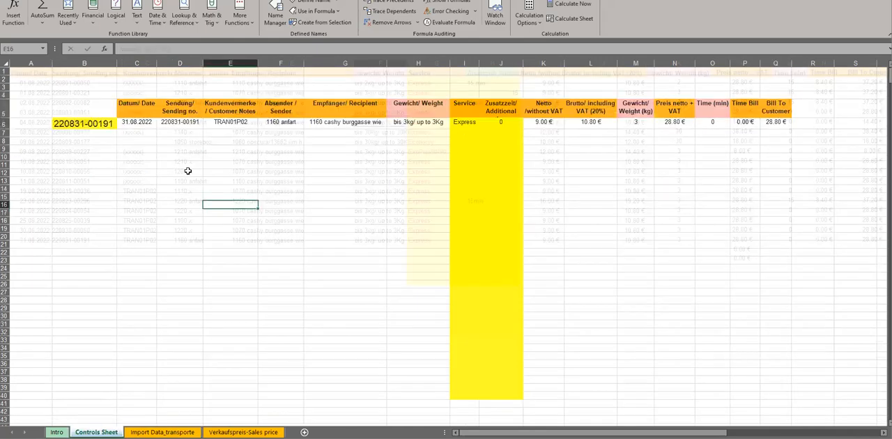
{"action": "left_click", "coordinate": [243, 433]}
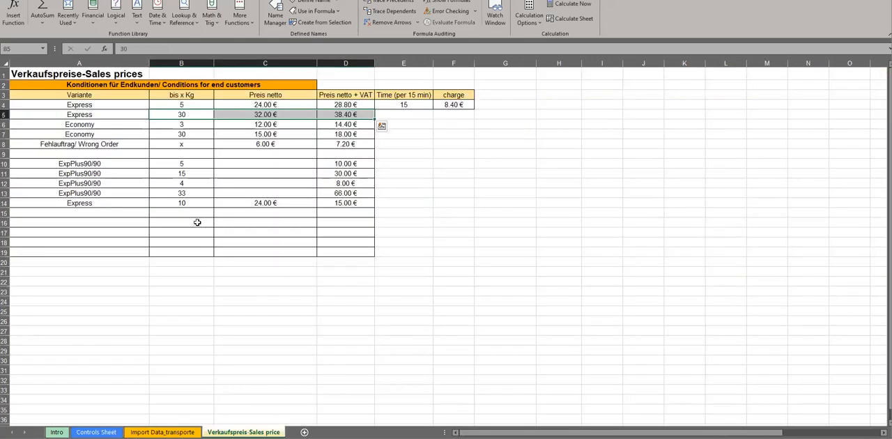
{"action": "left_click", "coordinate": [347, 103]}
{"action": "left_click", "coordinate": [96, 432]}
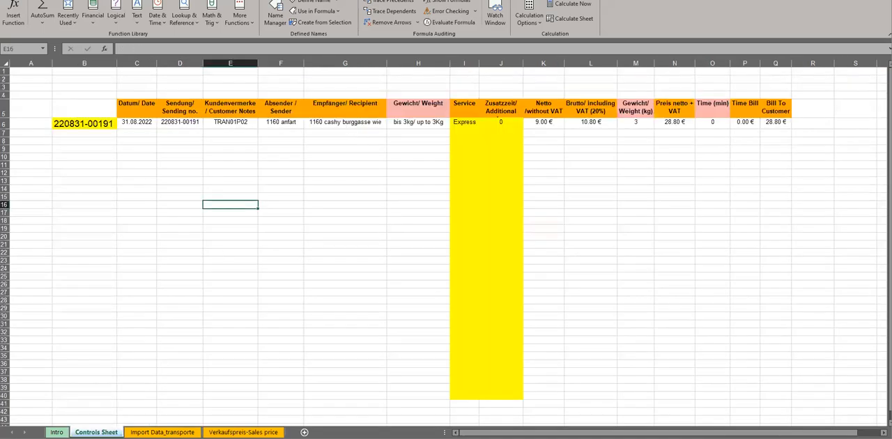
- Change the first order's weight text in cell F2 to "bis 50kg/ up to 3Kg"
{"action": "left_click", "coordinate": [162, 432]}
{"action": "left_click", "coordinate": [369, 83]}
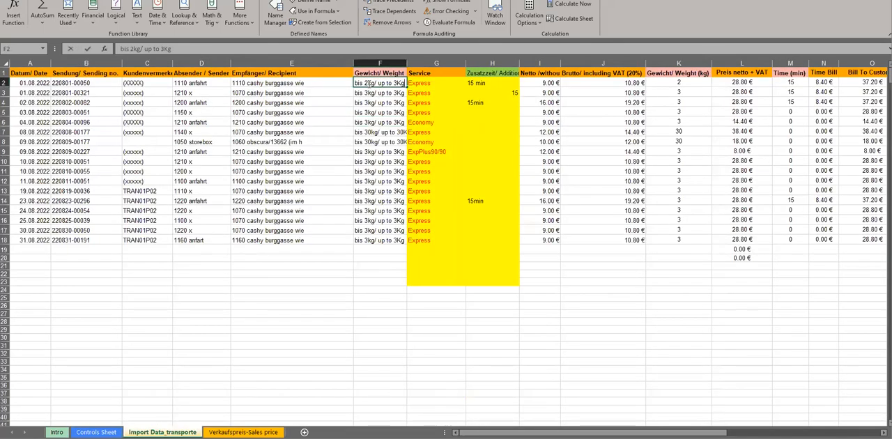
{"action": "left_click_drag", "start_coordinate": [369, 83], "coordinate": [366, 83]}
{"action": "type", "text": "5"}
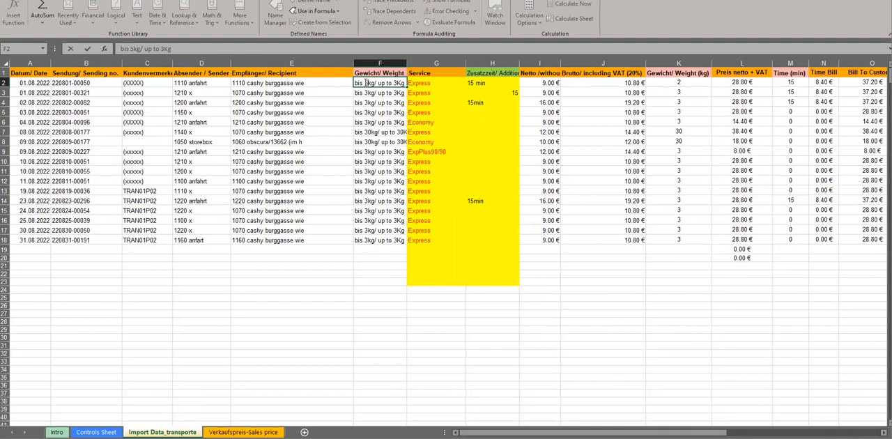
{"action": "type", "text": "0"}
{"action": "left_click", "coordinate": [380, 132]}
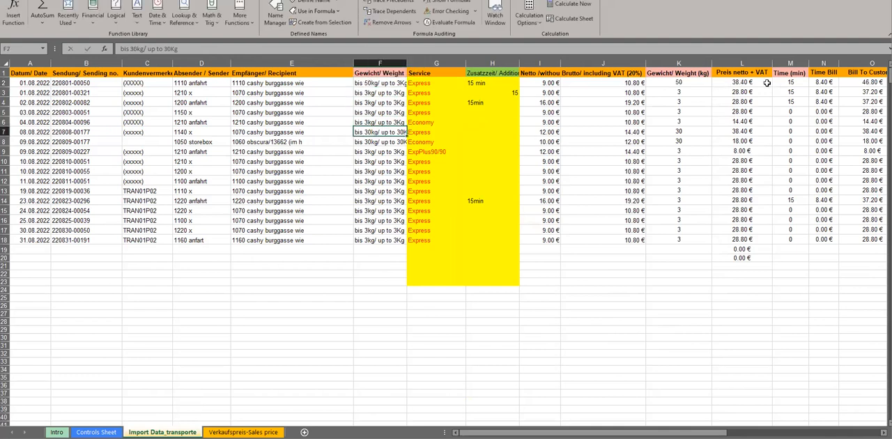
- Compare the first order's VAT-inclusive price with that of the 30 kg Express row in the sales prices table
{"action": "left_click", "coordinate": [746, 82]}
{"action": "left_click", "coordinate": [424, 346]}
{"action": "left_click", "coordinate": [243, 433]}
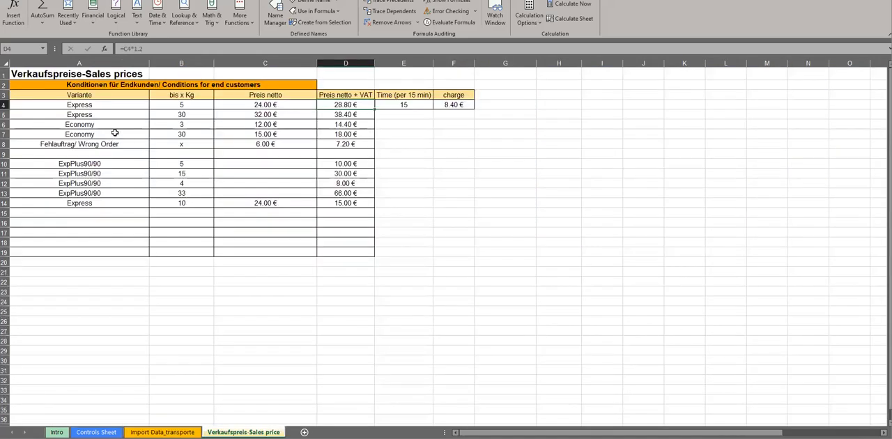
{"action": "left_click_drag", "start_coordinate": [193, 122], "coordinate": [346, 114]}
{"action": "left_click", "coordinate": [346, 114]}
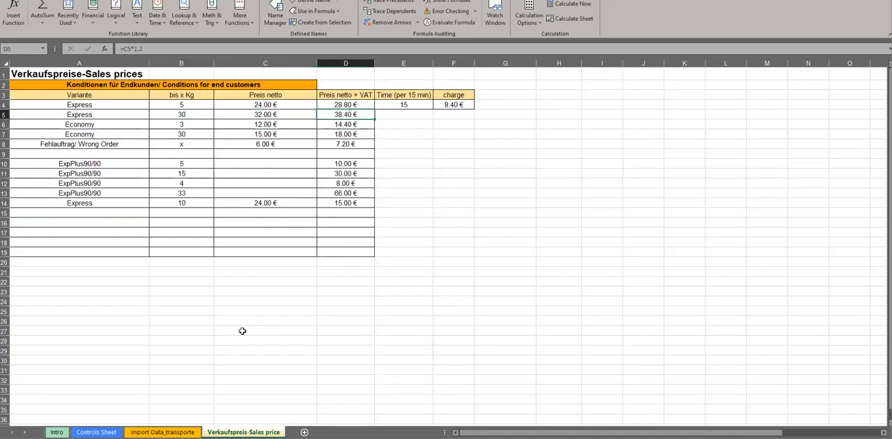
- Review the controls, imported transport data and sales prices sheets, ending at the sending number selector in B6 of the Controls Sheet
{"action": "left_click", "coordinate": [97, 432]}
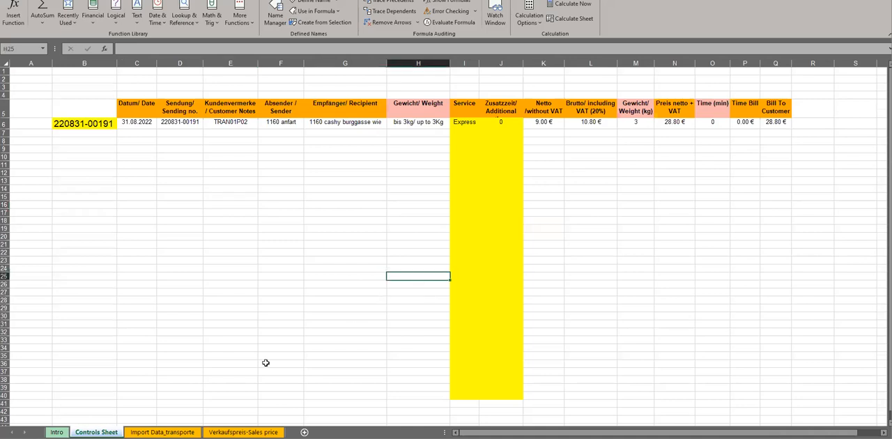
{"action": "left_click", "coordinate": [162, 432]}
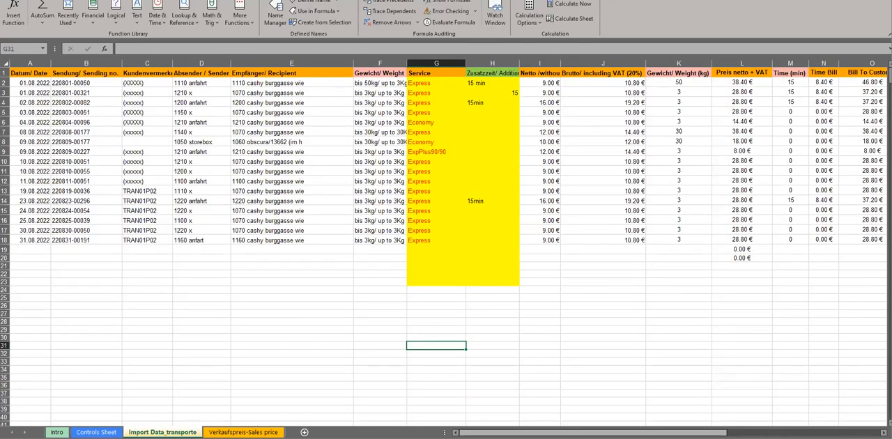
{"action": "mouse_move", "coordinate": [592, 433]}
{"action": "left_mouse_down"}
{"action": "mouse_move", "coordinate": [632, 432]}
{"action": "mouse_move", "coordinate": [593, 433]}
{"action": "left_mouse_up"}
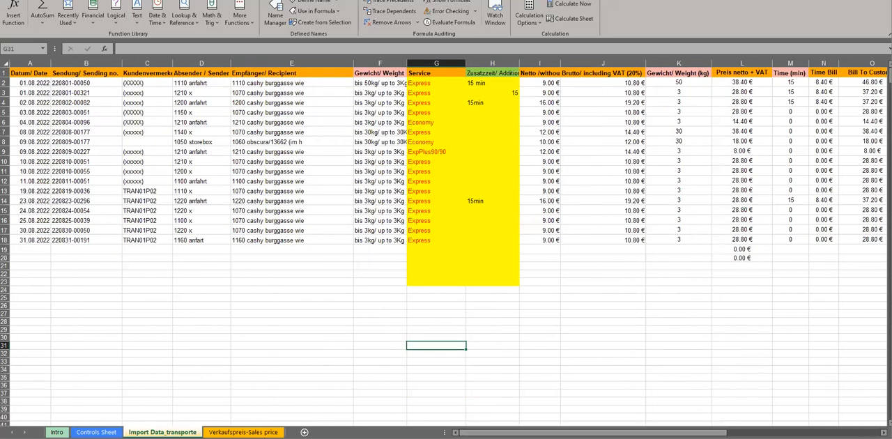
{"action": "left_click", "coordinate": [243, 432]}
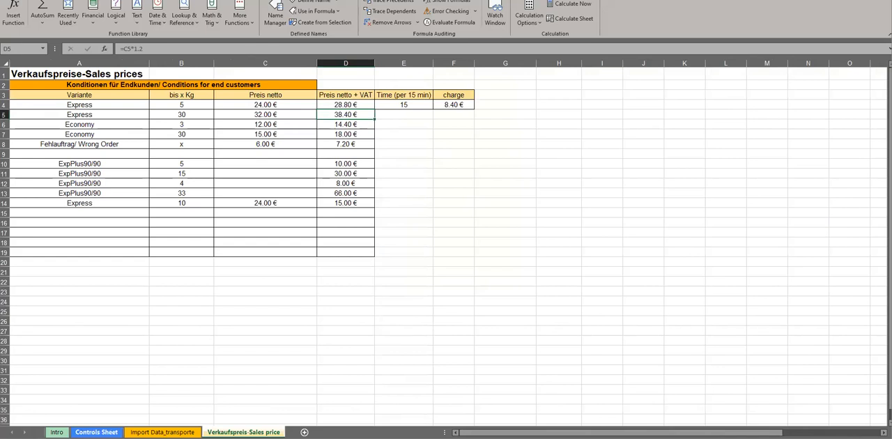
{"action": "left_click", "coordinate": [97, 433]}
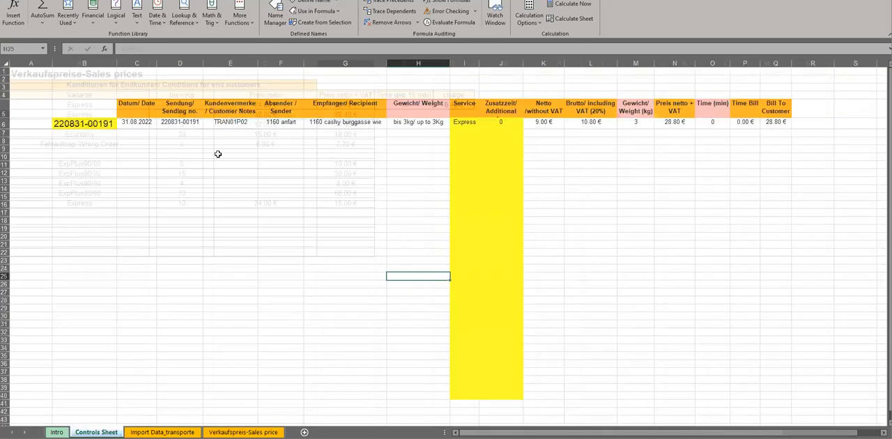
{"action": "left_click", "coordinate": [99, 124]}
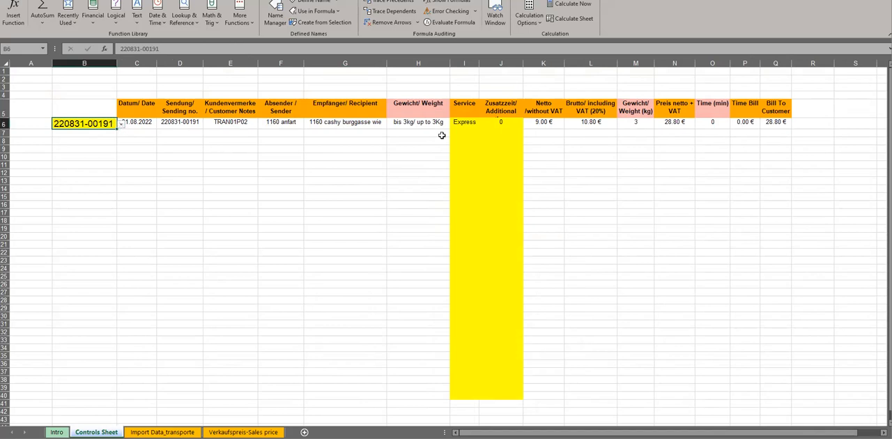
{"action": "left_click", "coordinate": [190, 193]}
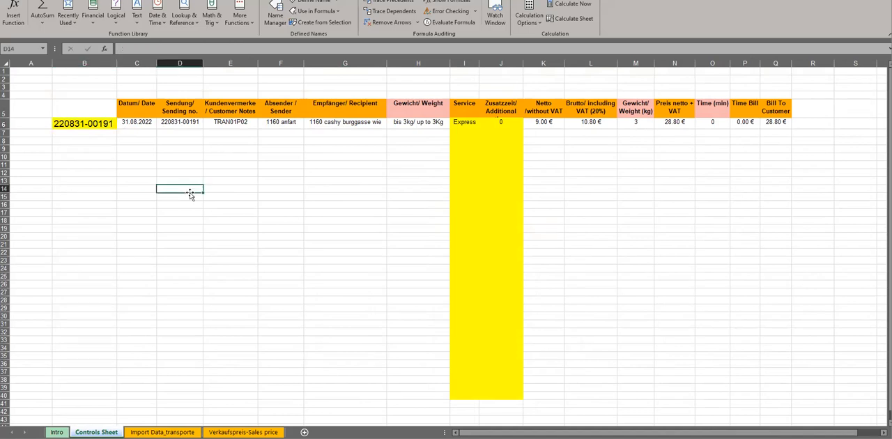